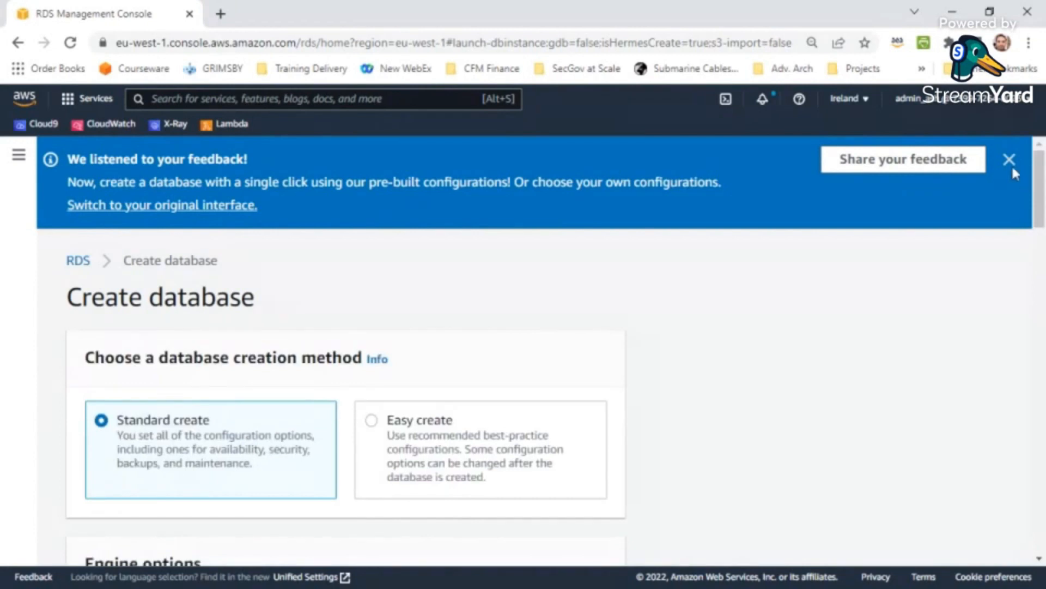
Dismiss the feedback banner, select Oracle as the engine type and review its management type and custom engine version requirements.
{"action": "left_click", "coordinate": [1009, 160]}
{"action": "scroll", "coordinate": [1015, 171], "scroll_direction": "down", "scroll_amount": 5}
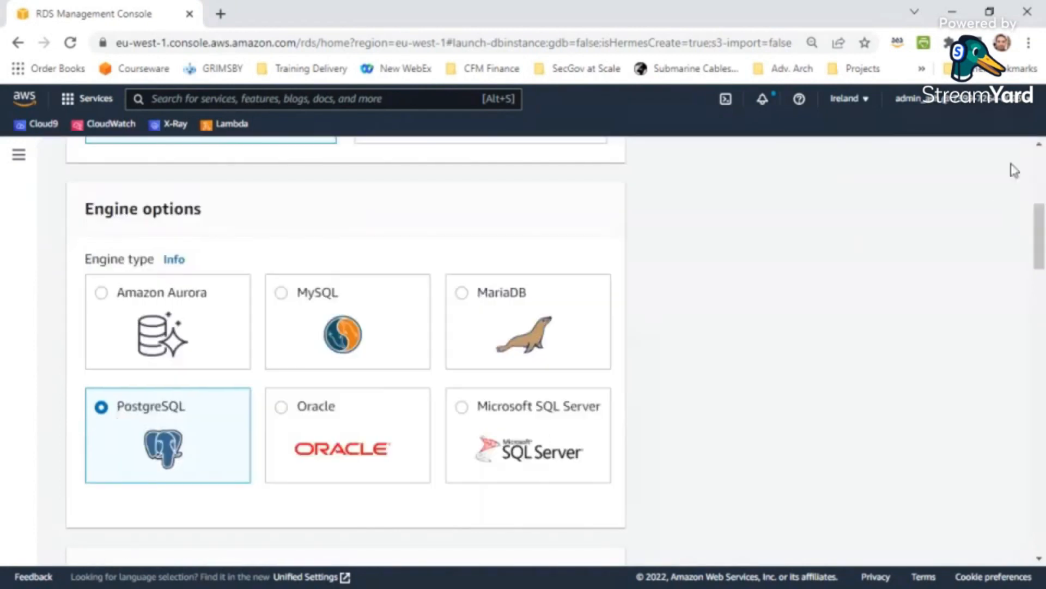
{"action": "left_click", "coordinate": [283, 410]}
{"action": "left_click_drag", "start_coordinate": [1040, 260], "coordinate": [1044, 314]}
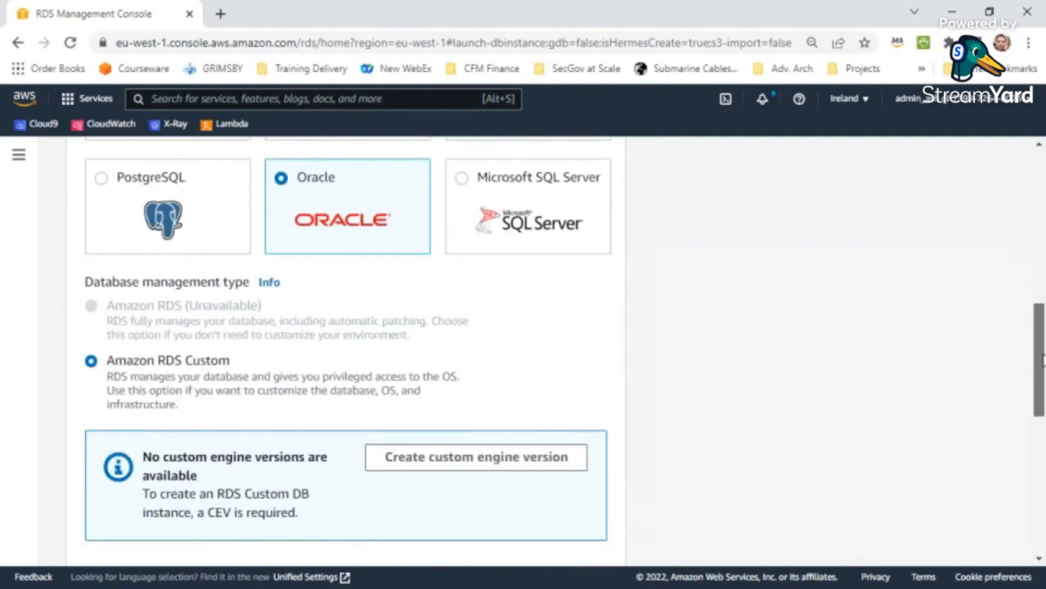
{"action": "scroll", "coordinate": [408, 408], "scroll_direction": "down", "scroll_amount": 3}
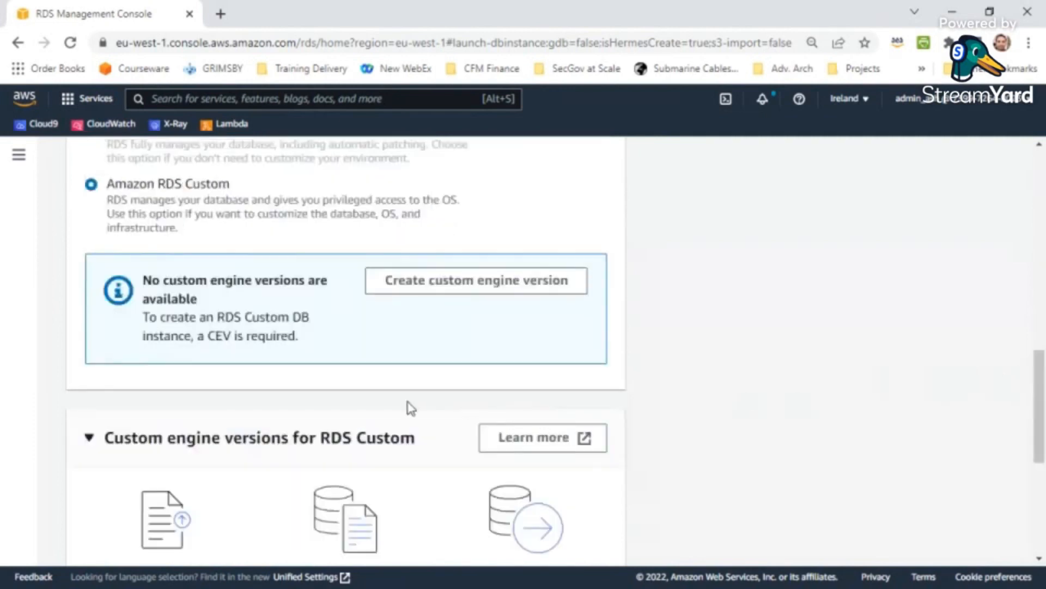
{"action": "scroll", "coordinate": [409, 408], "scroll_direction": "down", "scroll_amount": 5}
{"action": "scroll", "coordinate": [410, 409], "scroll_direction": "down", "scroll_amount": 2}
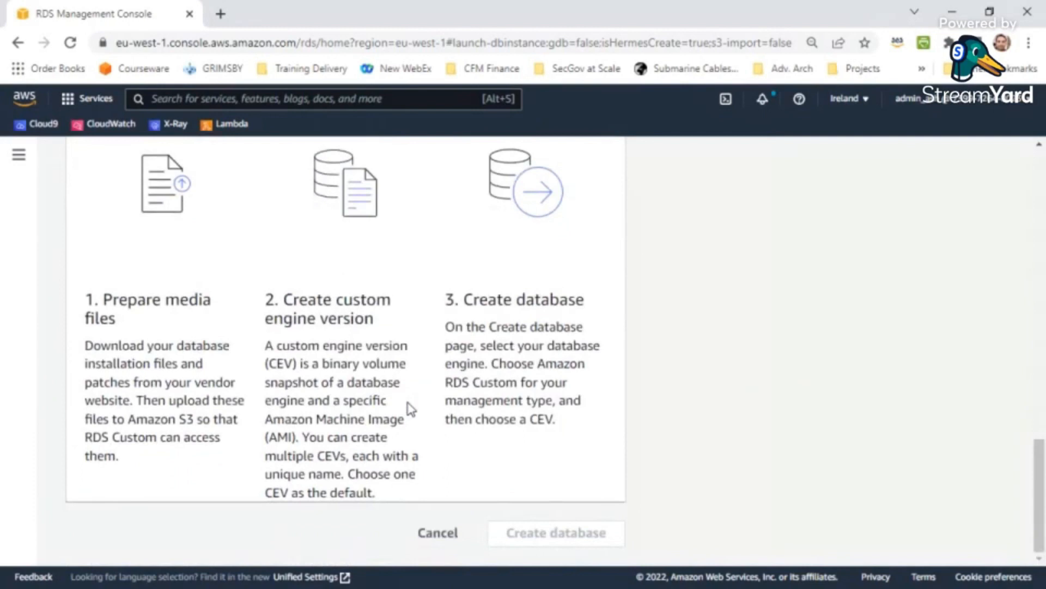
{"action": "scroll", "coordinate": [410, 409], "scroll_direction": "up", "scroll_amount": 13}
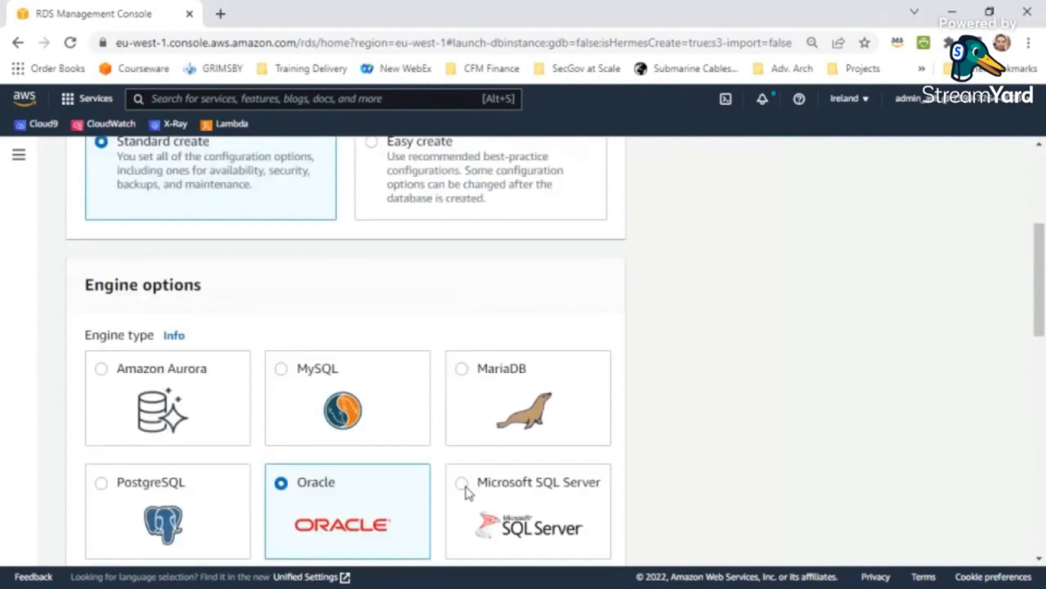
Switch the engine type to Microsoft SQL Server and examine its management types, editions, licensing, version and credentials settings.
{"action": "left_click", "coordinate": [468, 491]}
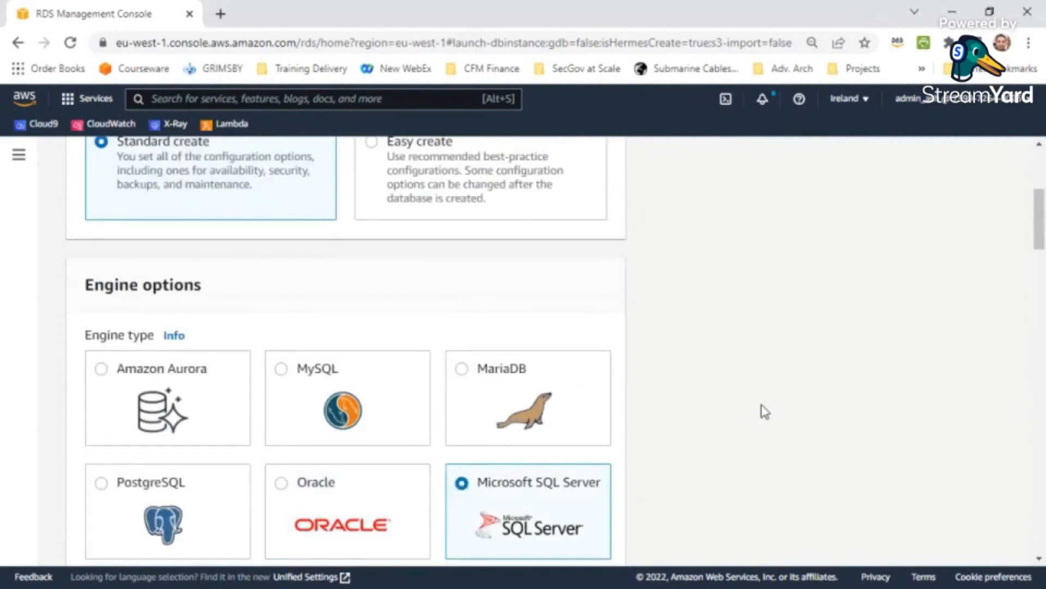
{"action": "scroll", "coordinate": [763, 410], "scroll_direction": "down", "scroll_amount": 1}
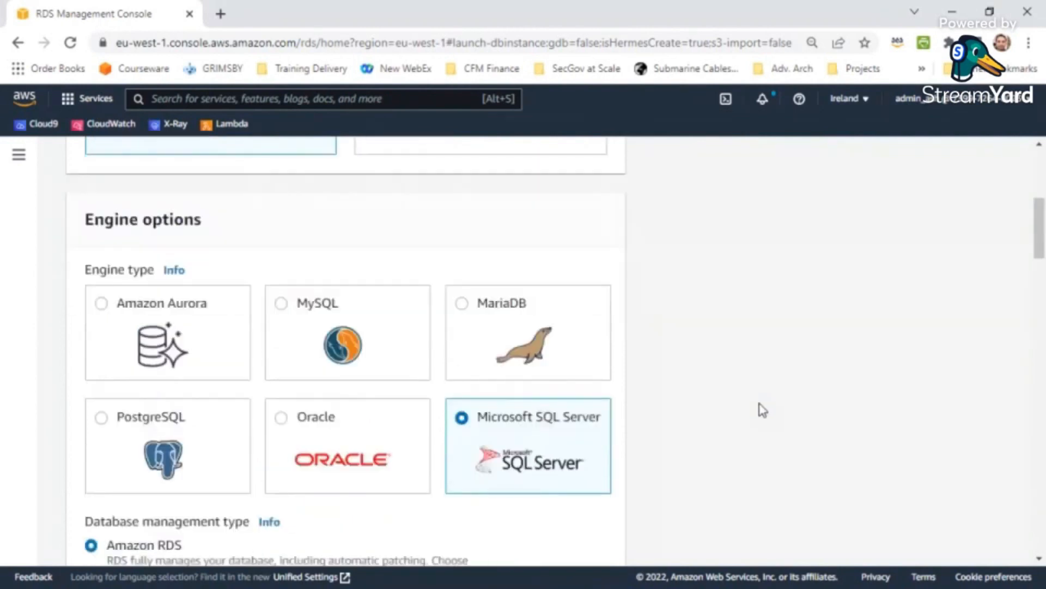
{"action": "scroll", "coordinate": [763, 410], "scroll_direction": "down", "scroll_amount": 3}
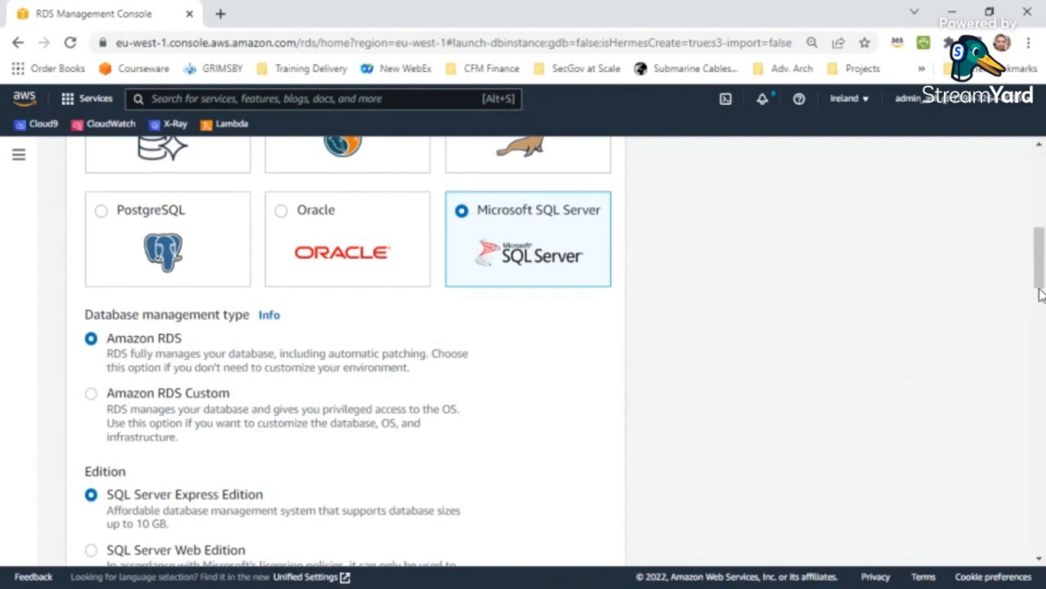
{"action": "scroll", "coordinate": [731, 346], "scroll_direction": "down", "scroll_amount": 10}
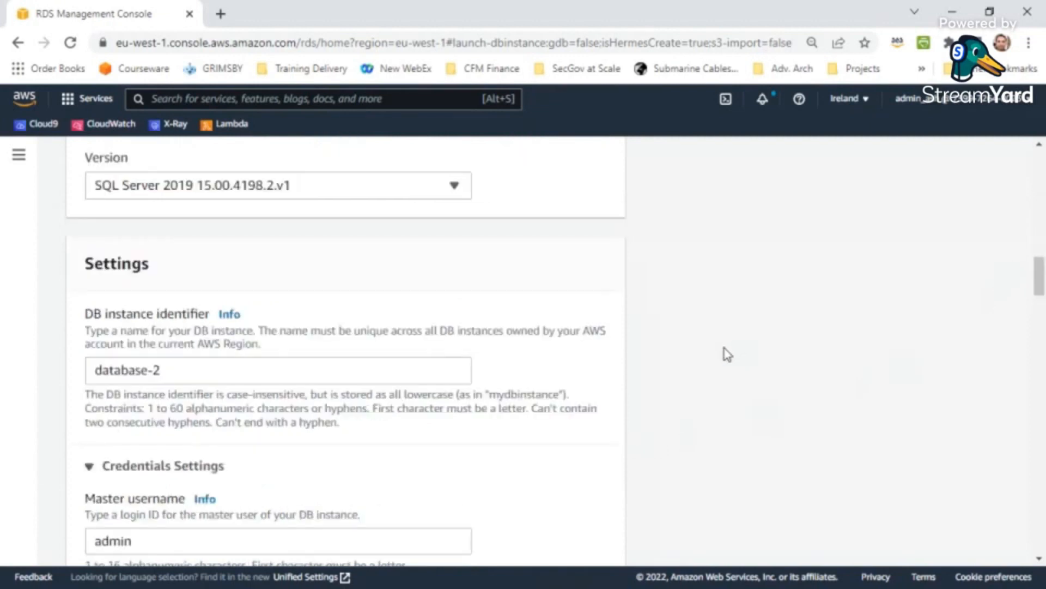
{"action": "scroll", "coordinate": [728, 354], "scroll_direction": "down", "scroll_amount": 5}
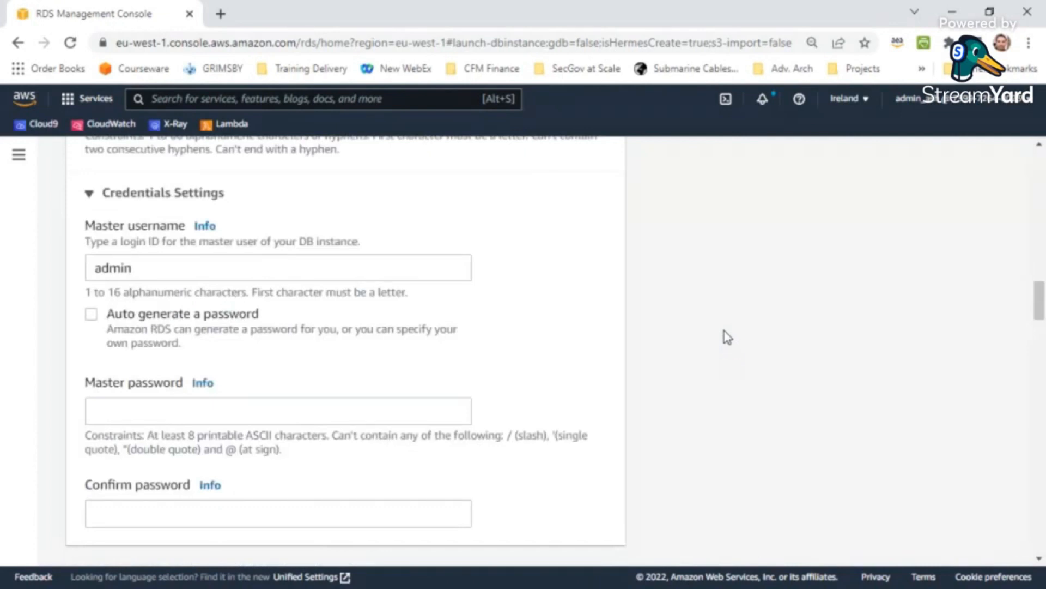
{"action": "scroll", "coordinate": [728, 338], "scroll_direction": "up", "scroll_amount": 10}
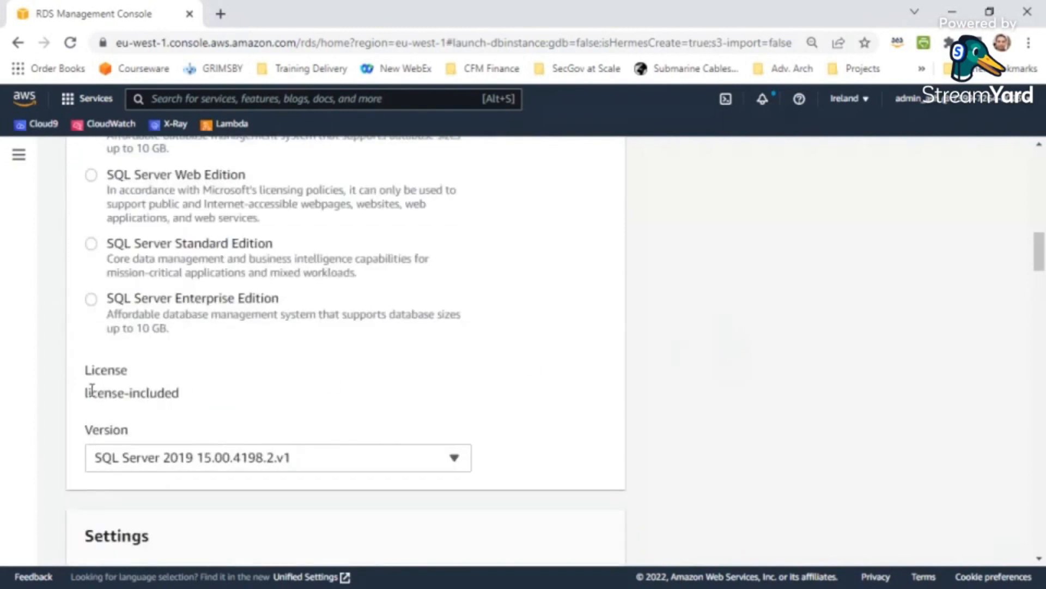
{"action": "left_click_drag", "start_coordinate": [86, 391], "coordinate": [207, 389]}
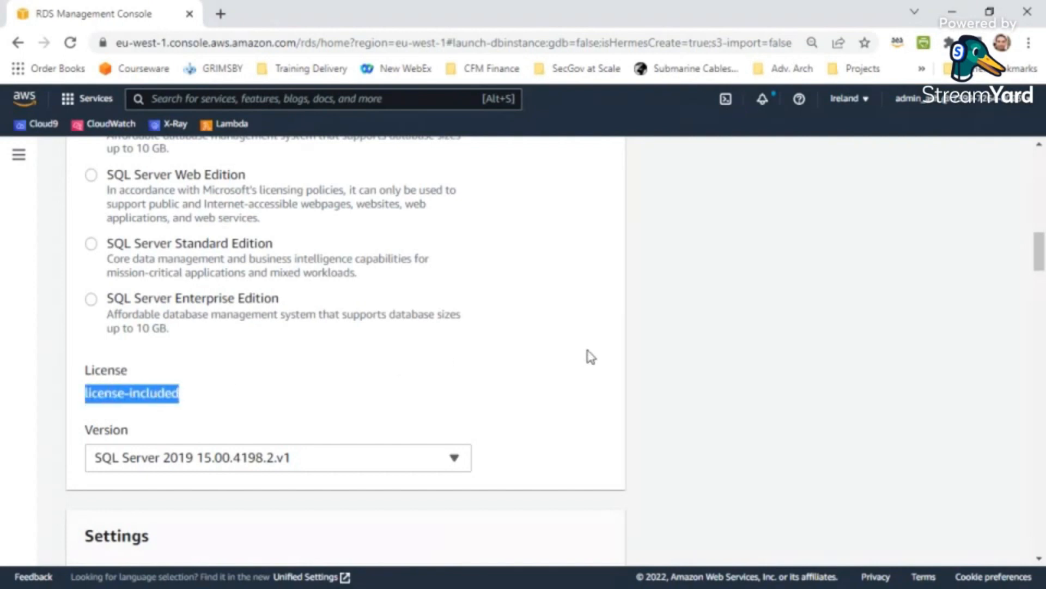
{"action": "scroll", "coordinate": [590, 357], "scroll_direction": "up", "scroll_amount": 5}
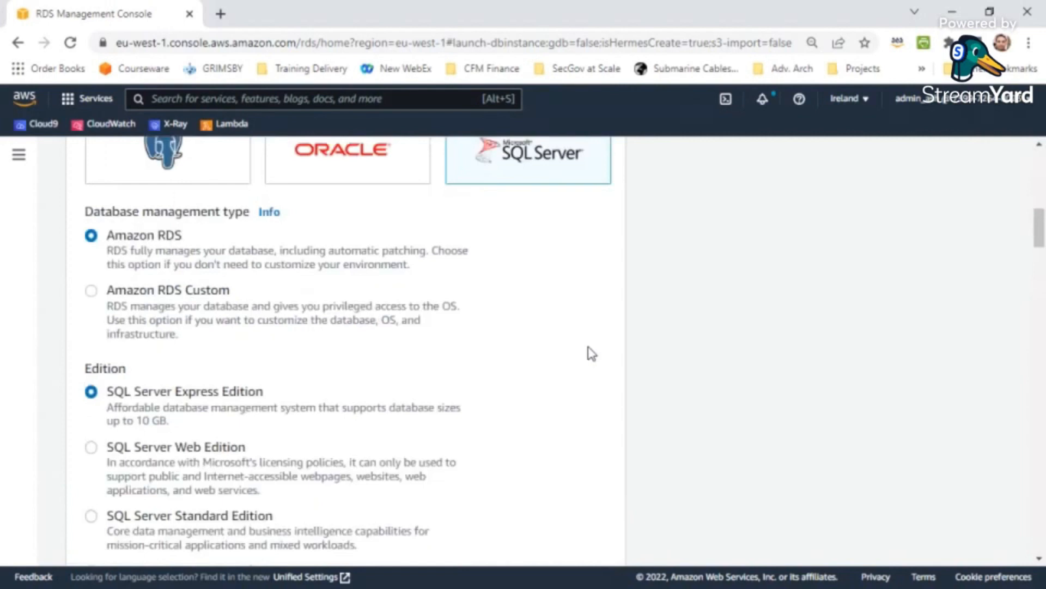
{"action": "scroll", "coordinate": [316, 289], "scroll_direction": "up", "scroll_amount": 7}
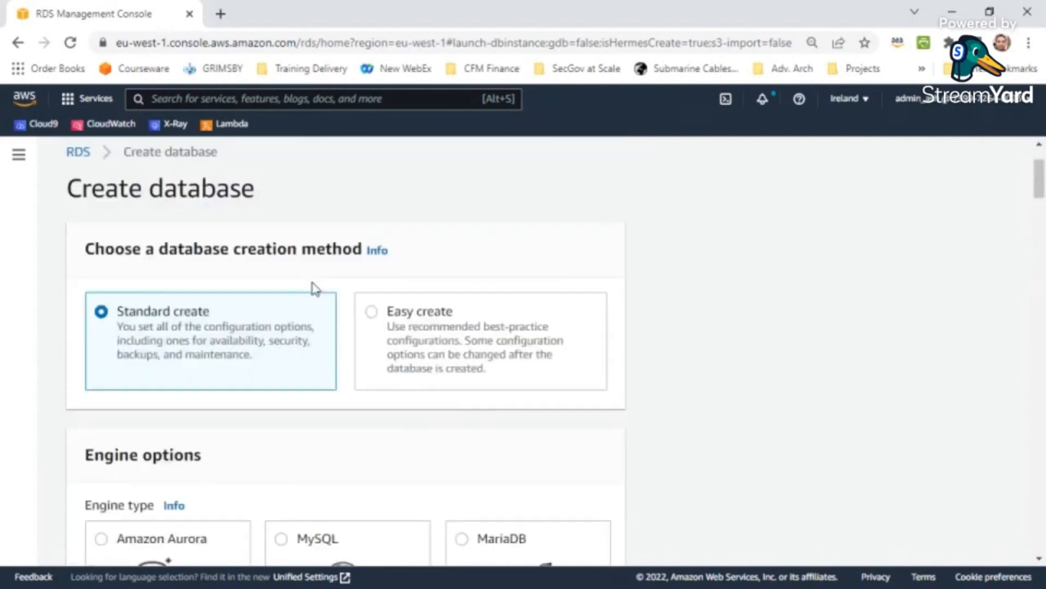
Set the database engine type to PostgreSQL.
{"action": "scroll", "coordinate": [303, 447], "scroll_direction": "down", "scroll_amount": 10}
{"action": "scroll", "coordinate": [145, 191], "scroll_direction": "up", "scroll_amount": 5}
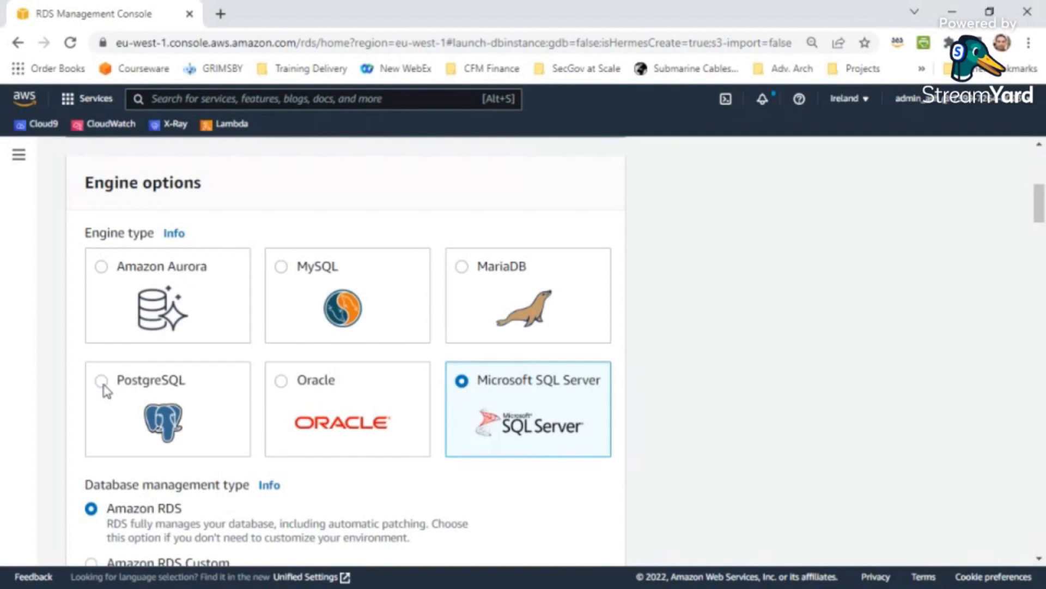
{"action": "left_click", "coordinate": [102, 381]}
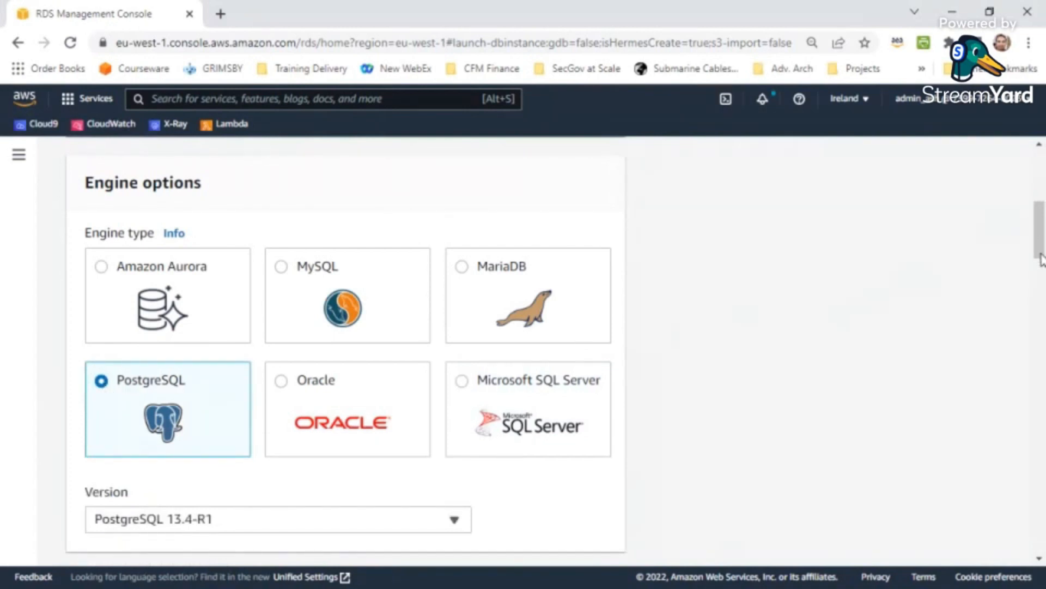
Try the Dev/Test and Free tier templates, then go back to the Production template.
{"action": "left_click", "coordinate": [1039, 560]}
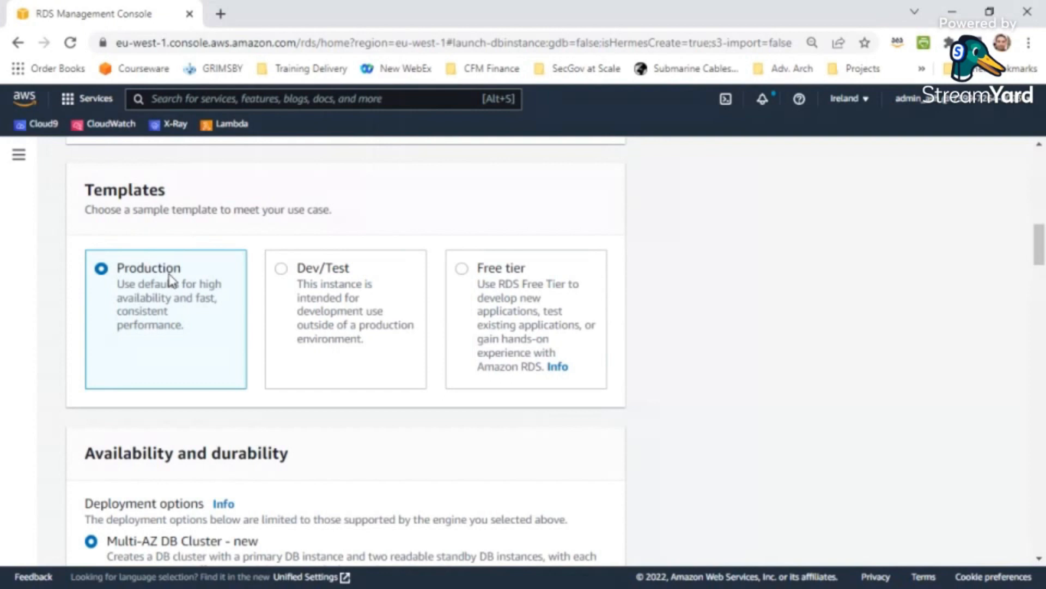
{"action": "left_click", "coordinate": [284, 274]}
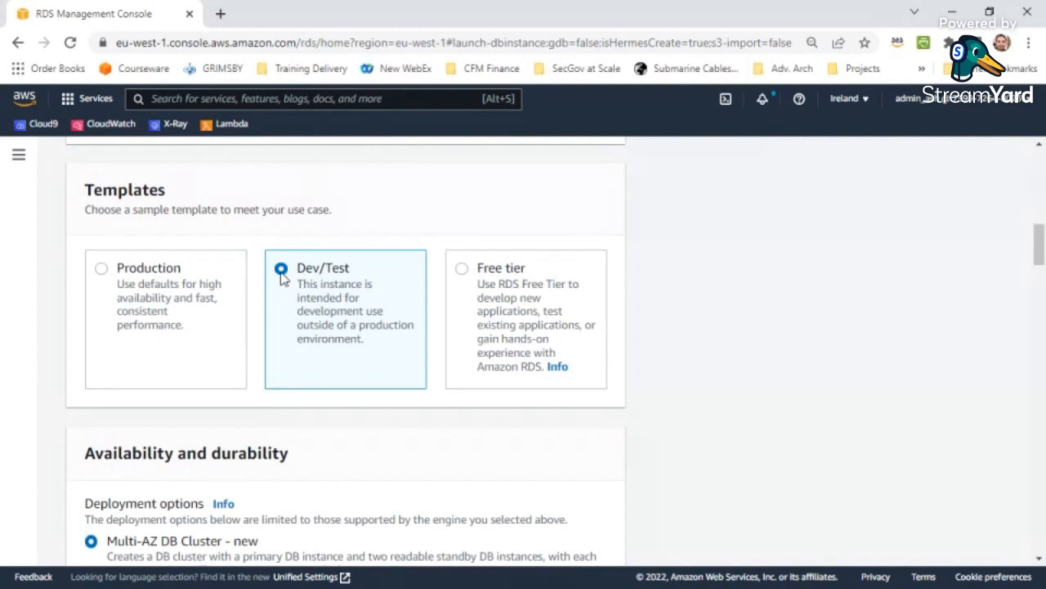
{"action": "left_click", "coordinate": [463, 269]}
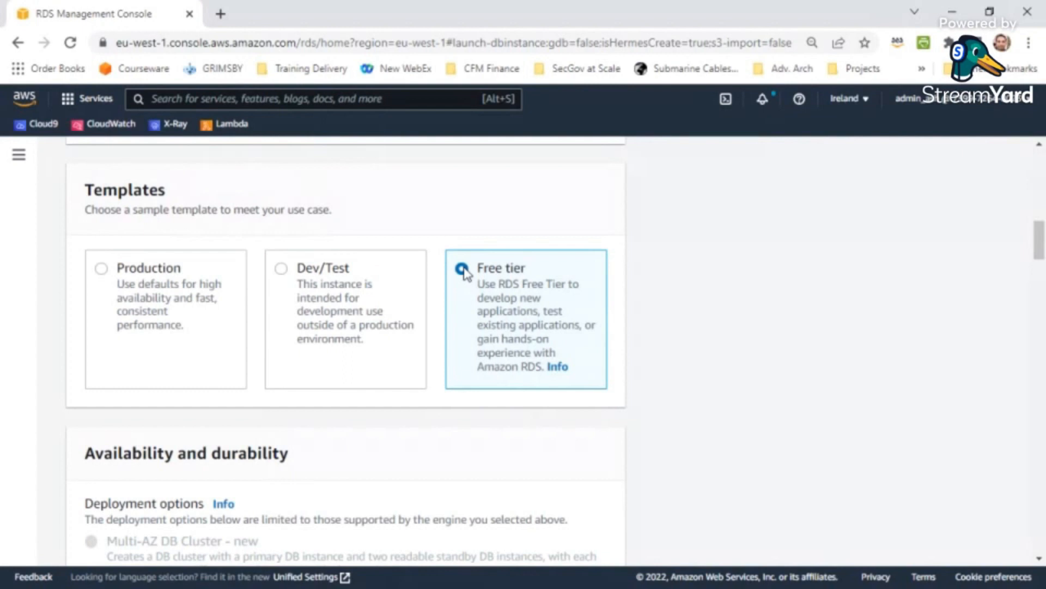
{"action": "left_click", "coordinate": [101, 269]}
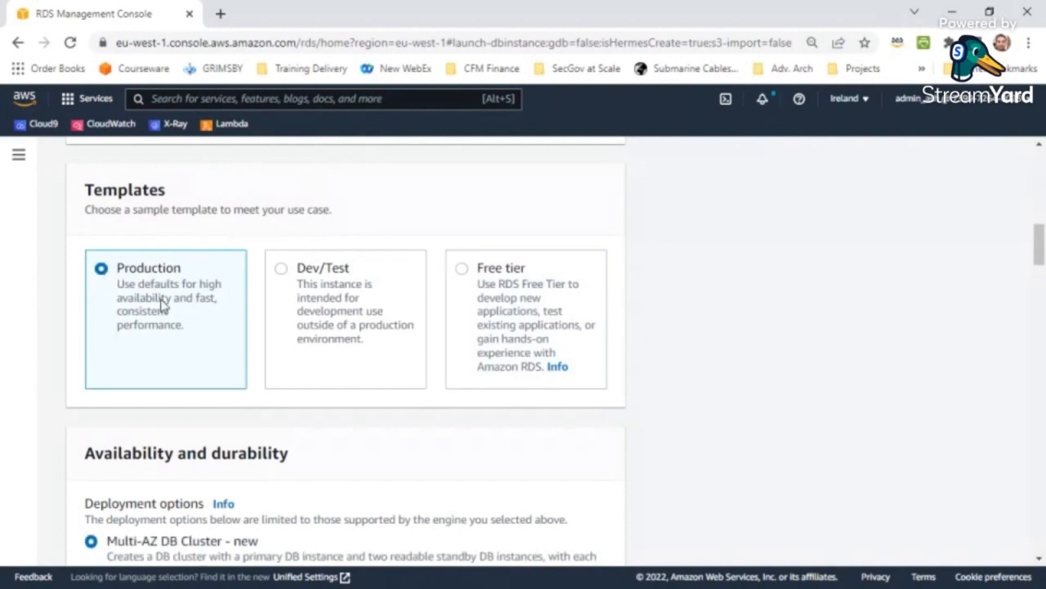
Choose Multi-AZ DB instance as the deployment option and review the instance identifier and master credentials settings.
{"action": "left_click_drag", "start_coordinate": [1036, 254], "coordinate": [1041, 292]}
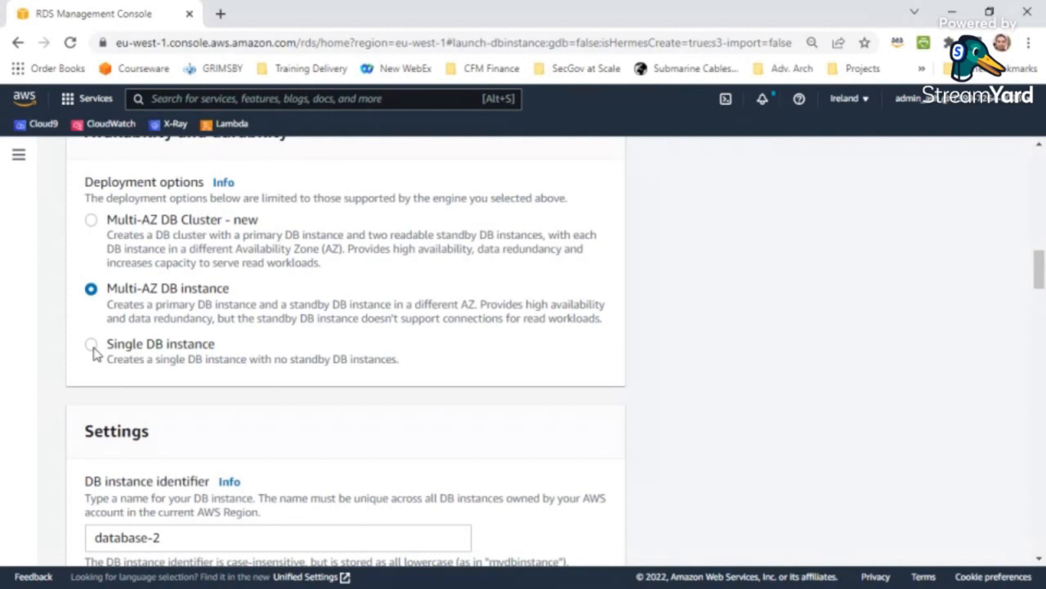
{"action": "scroll", "coordinate": [623, 355], "scroll_direction": "down", "scroll_amount": 5}
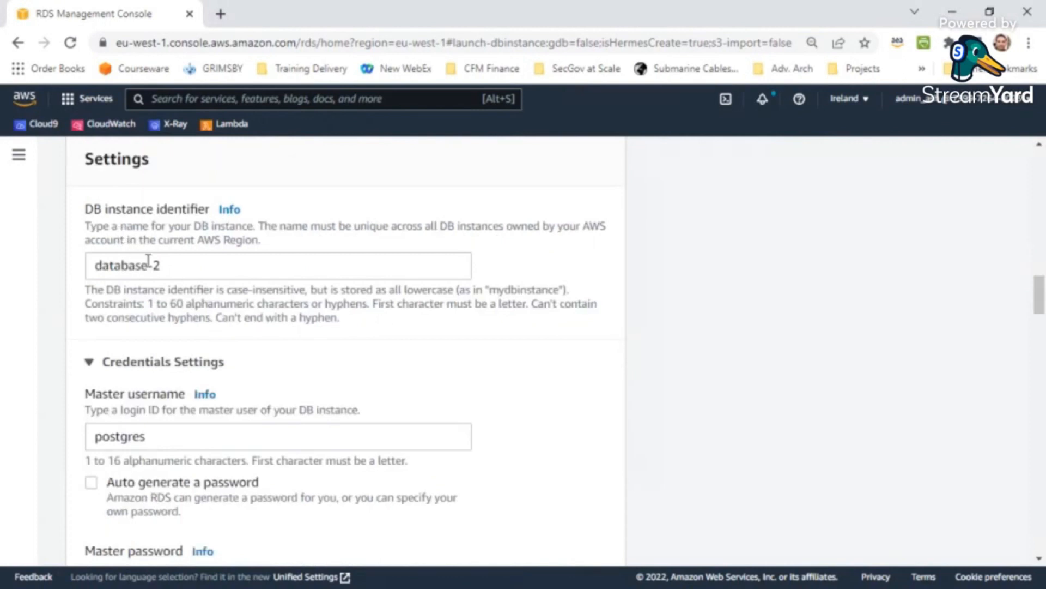
{"action": "scroll", "coordinate": [158, 263], "scroll_direction": "down", "scroll_amount": 1}
{"action": "scroll", "coordinate": [160, 264], "scroll_direction": "down", "scroll_amount": 5}
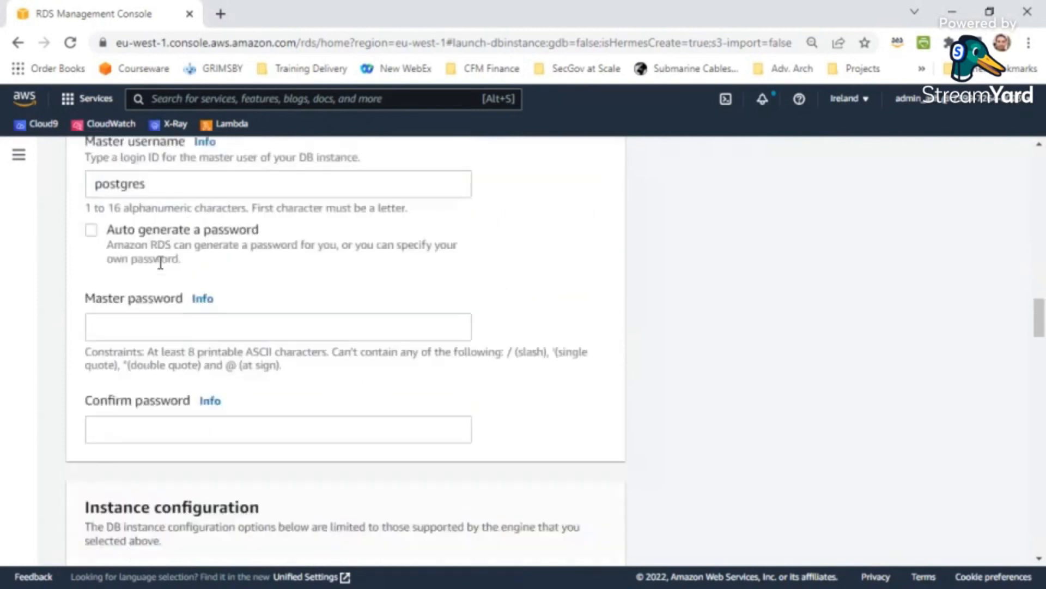
{"action": "scroll", "coordinate": [156, 308], "scroll_direction": "down", "scroll_amount": 1}
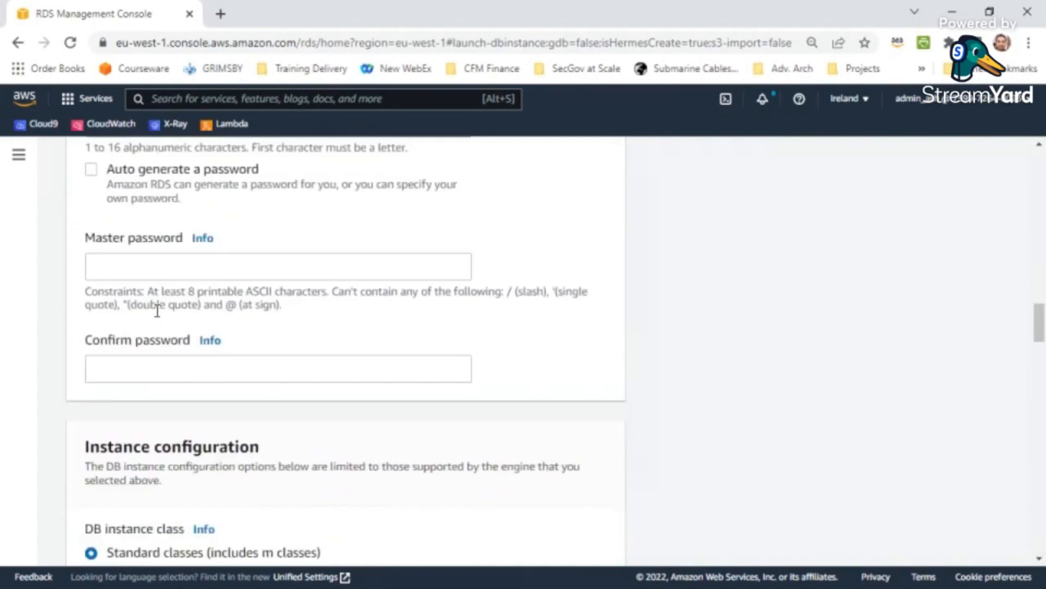
Set the DB instance class to db.m6i.32xlarge among the standard classes.
{"action": "scroll", "coordinate": [157, 311], "scroll_direction": "down", "scroll_amount": 3}
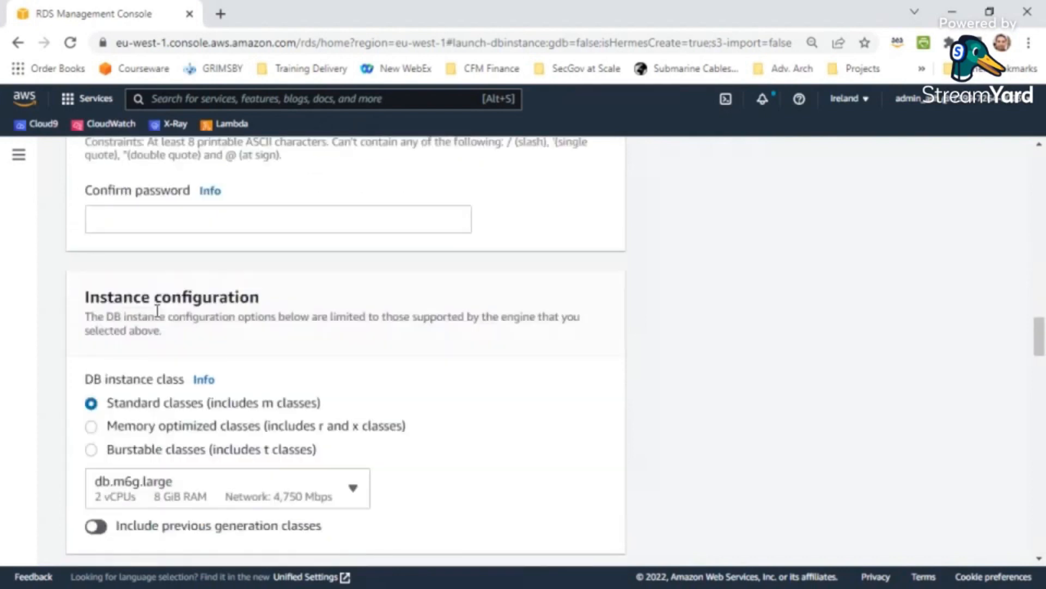
{"action": "scroll", "coordinate": [157, 310], "scroll_direction": "down", "scroll_amount": 2}
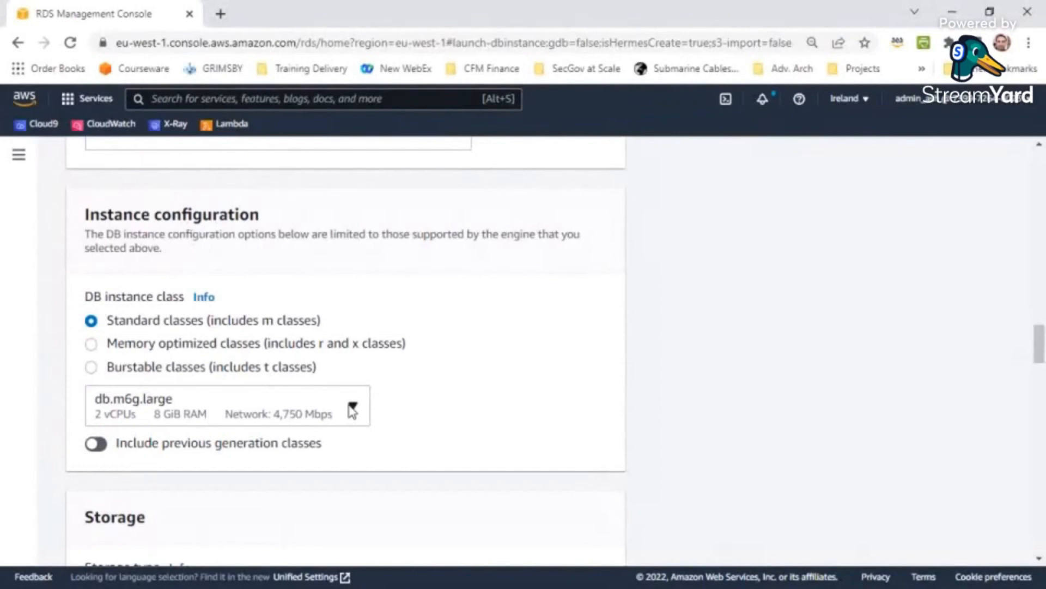
{"action": "left_click", "coordinate": [353, 408]}
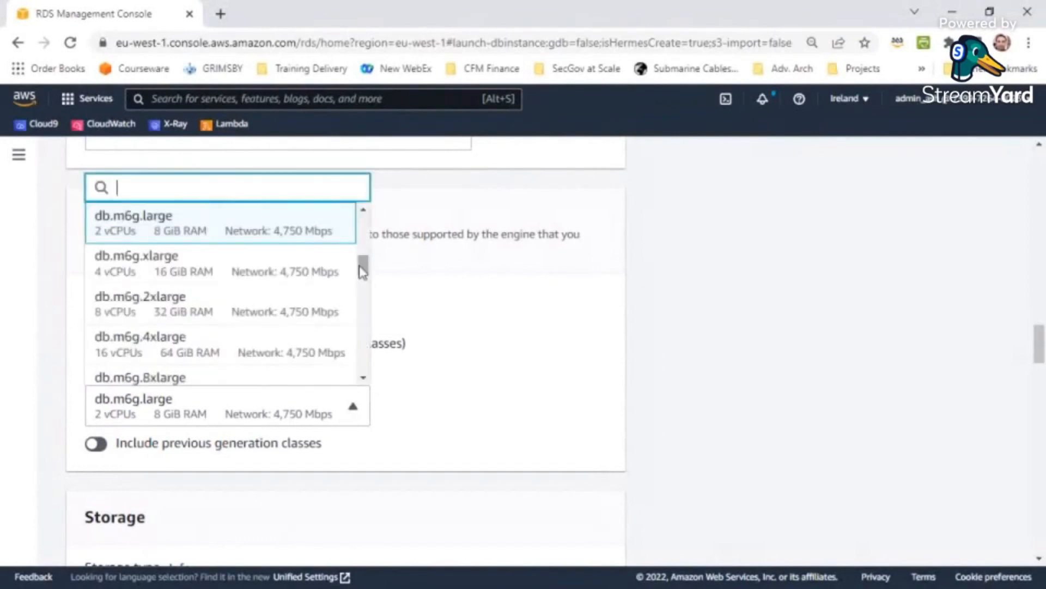
{"action": "left_click_drag", "start_coordinate": [365, 267], "coordinate": [372, 343]}
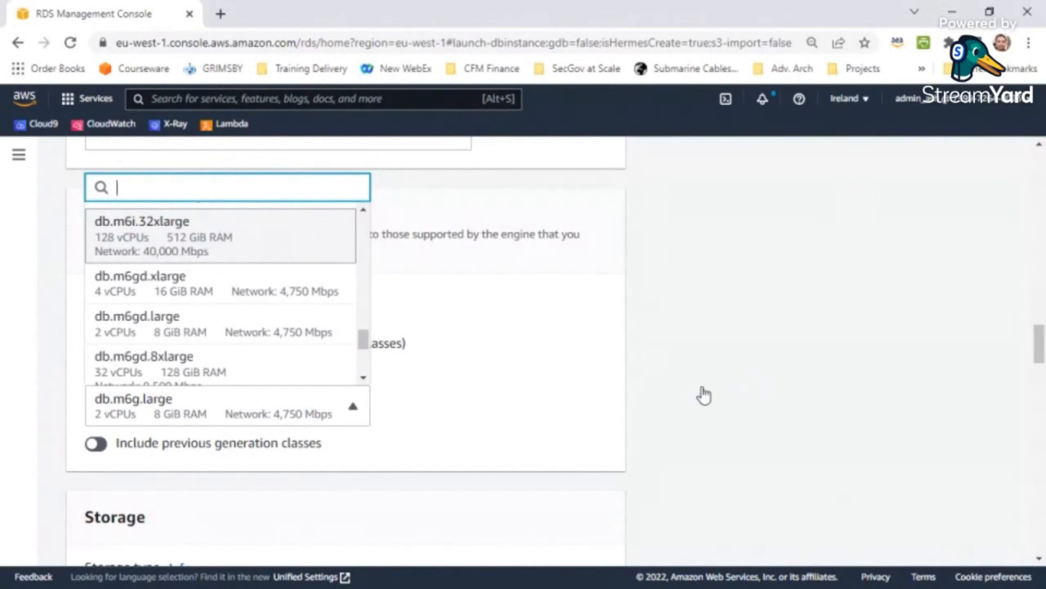
{"action": "left_click", "coordinate": [669, 362]}
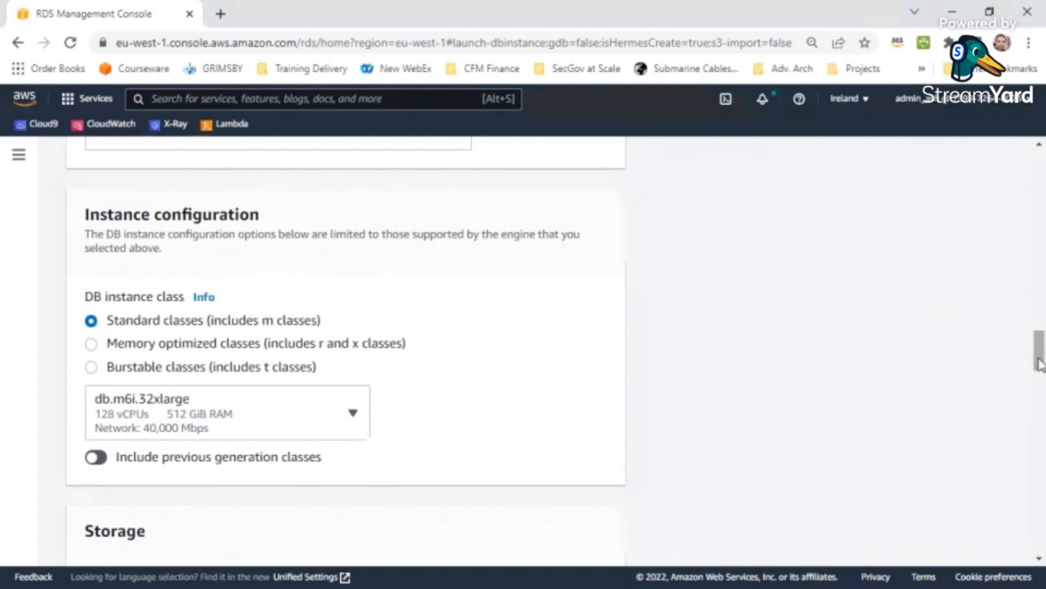
Examine the available storage types and the allocated storage, provisioned IOPS and storage autoscaling settings.
{"action": "left_click_drag", "start_coordinate": [1039, 364], "coordinate": [1039, 395]}
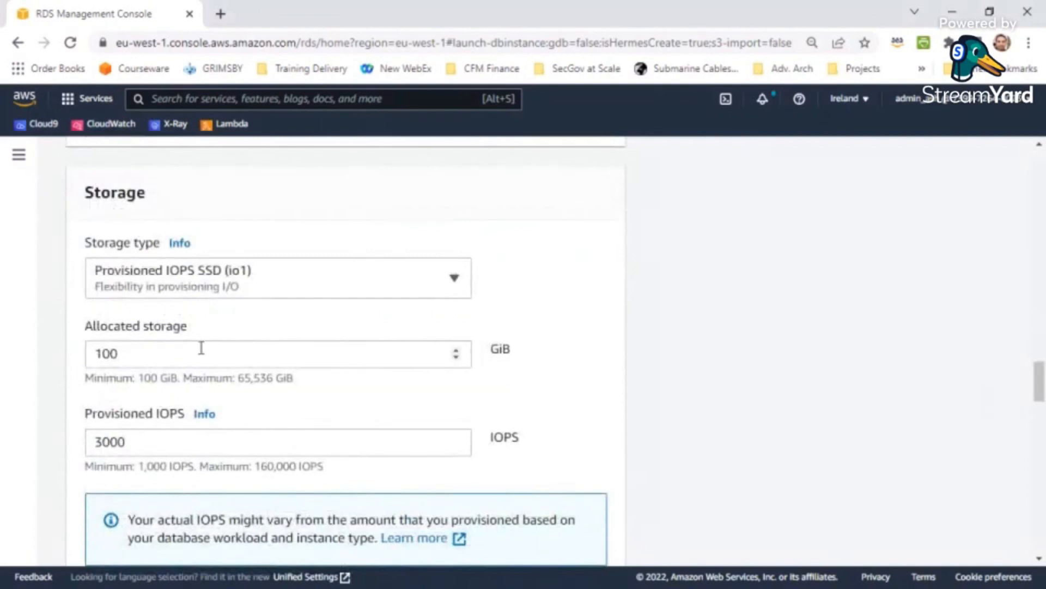
{"action": "left_click", "coordinate": [231, 279]}
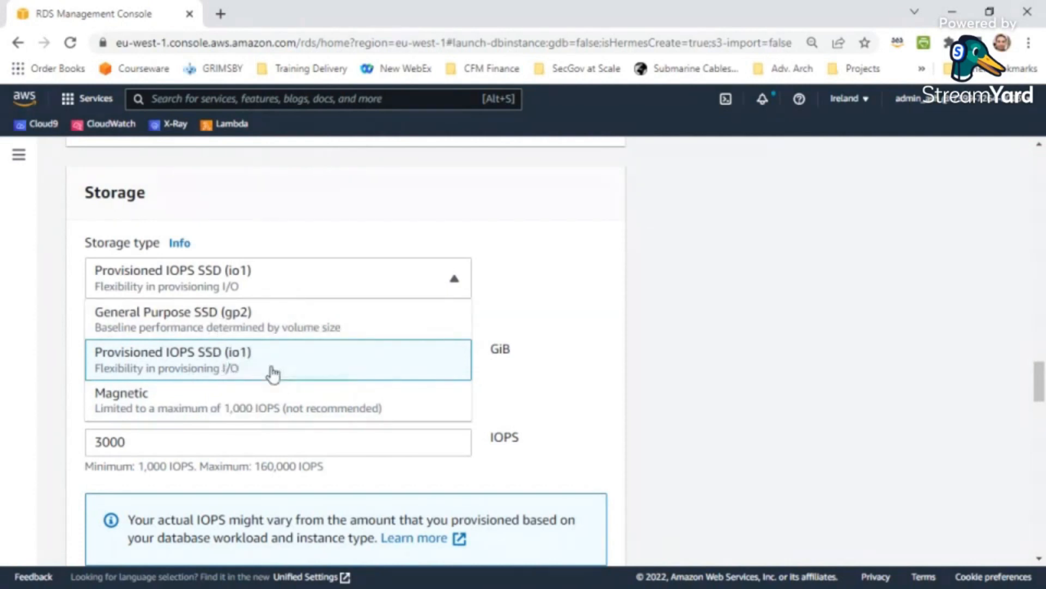
{"action": "left_click", "coordinate": [667, 306]}
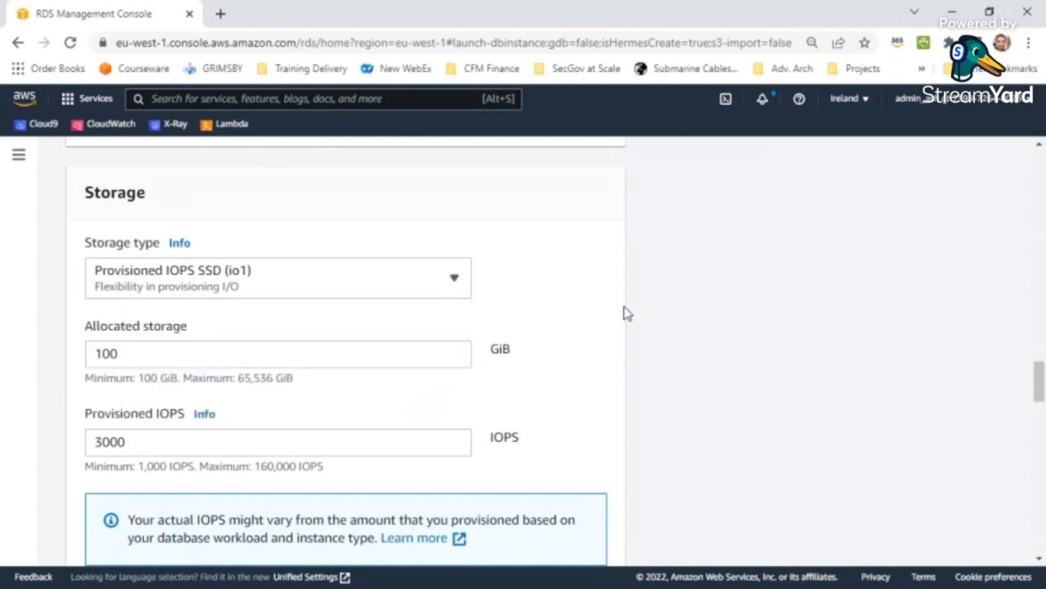
{"action": "scroll", "coordinate": [627, 314], "scroll_direction": "down", "scroll_amount": 5}
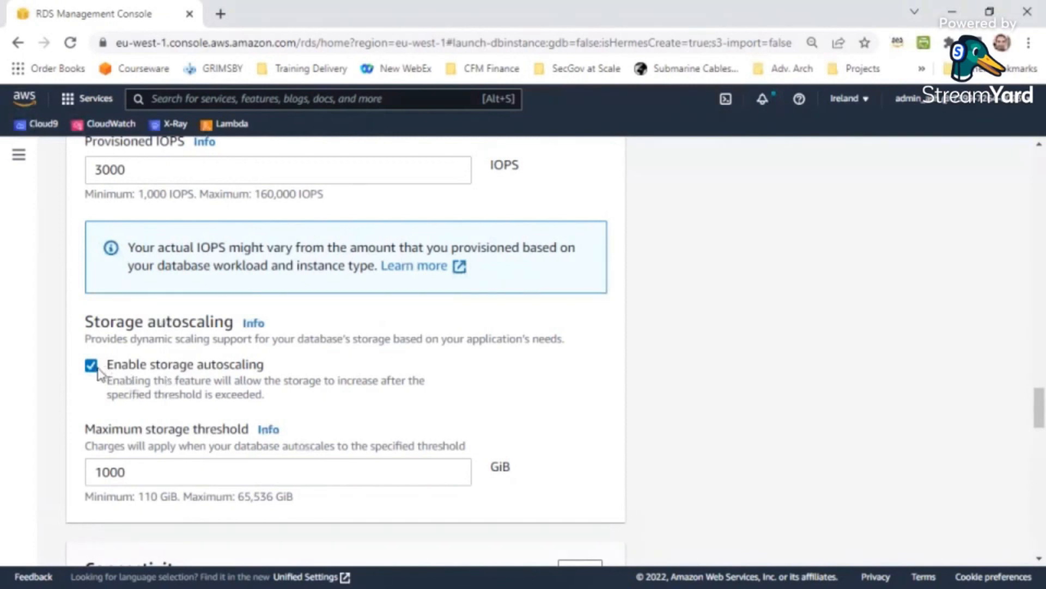
{"action": "scroll", "coordinate": [254, 353], "scroll_direction": "up", "scroll_amount": 1}
{"action": "scroll", "coordinate": [218, 355], "scroll_direction": "up", "scroll_amount": 5}
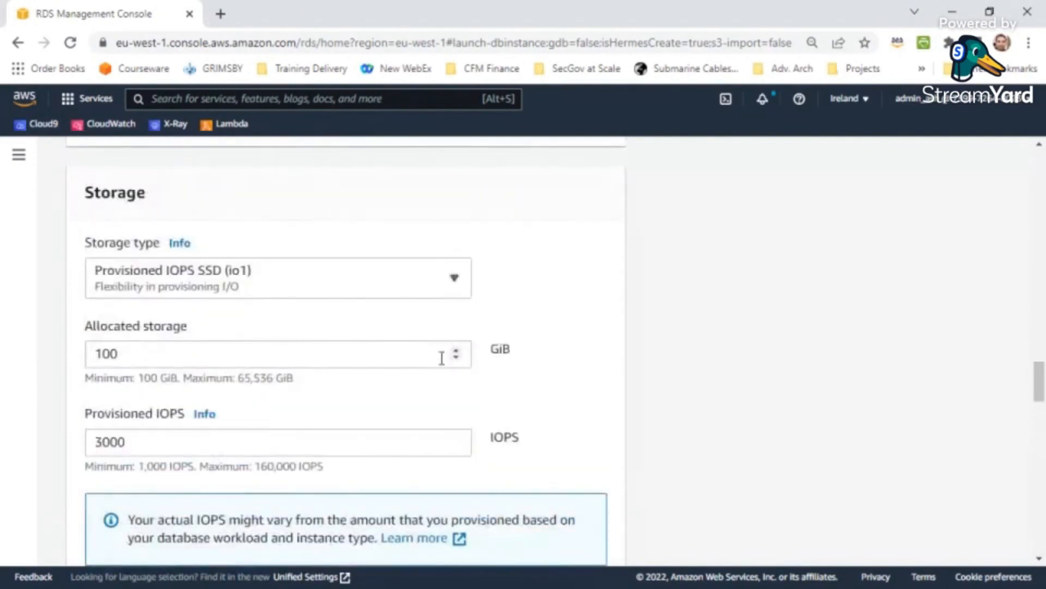
{"action": "scroll", "coordinate": [442, 358], "scroll_direction": "down", "scroll_amount": 5}
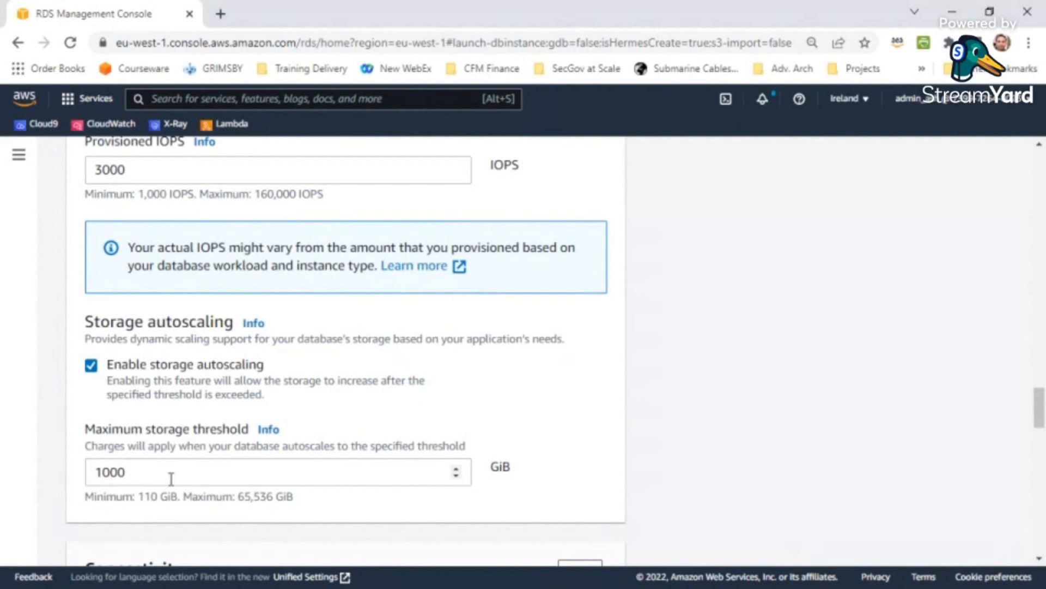
Examine the connectivity settings, including VPC, subnet group, public access, security groups and database port, and the database authentication options.
{"action": "scroll", "coordinate": [209, 344], "scroll_direction": "up", "scroll_amount": 5}
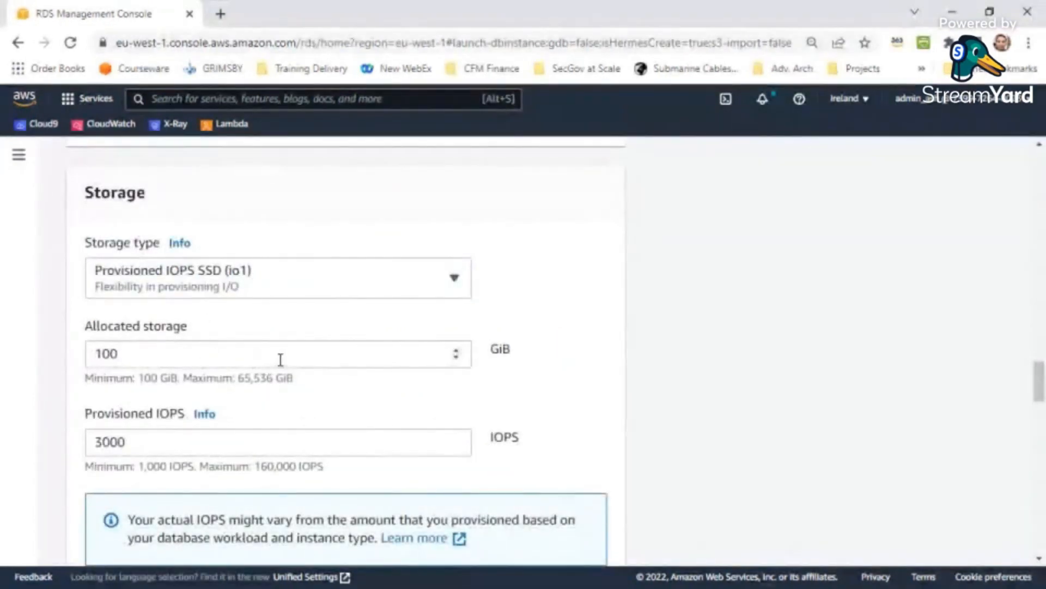
{"action": "scroll", "coordinate": [280, 361], "scroll_direction": "down", "scroll_amount": 10}
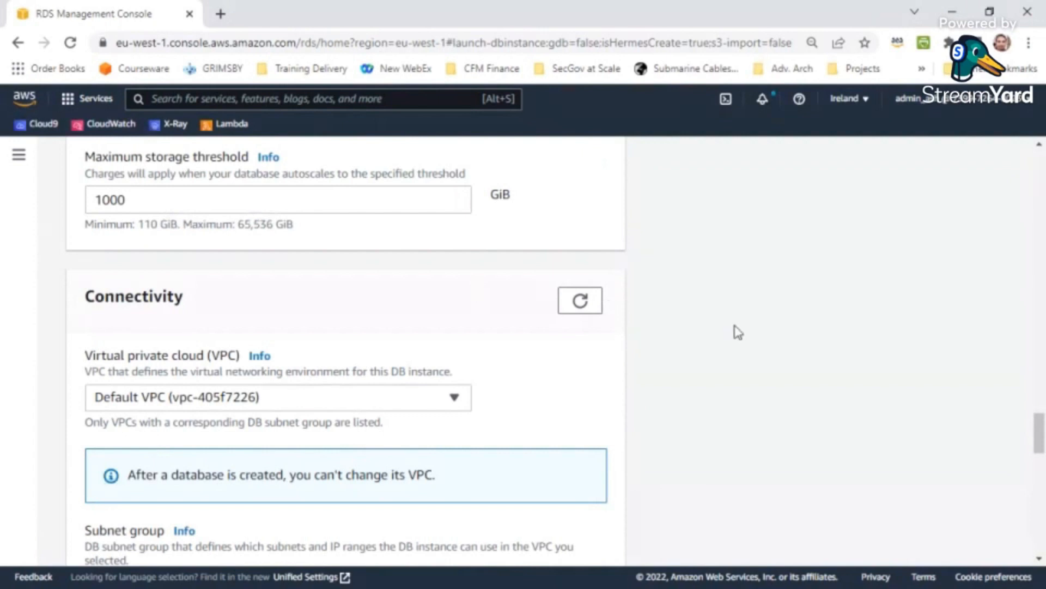
{"action": "scroll", "coordinate": [738, 332], "scroll_direction": "down", "scroll_amount": 5}
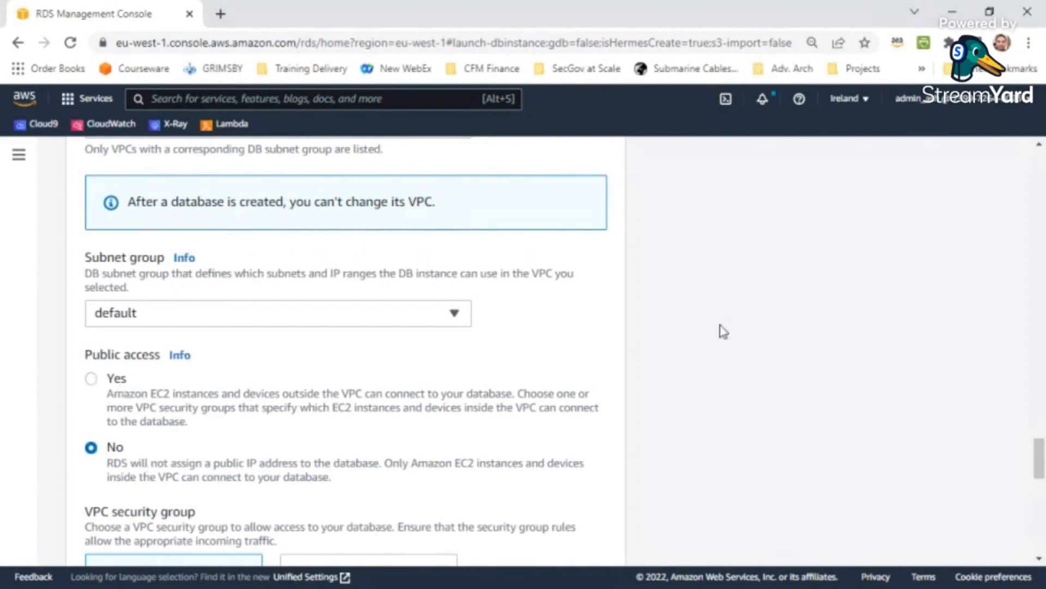
{"action": "scroll", "coordinate": [724, 332], "scroll_direction": "down", "scroll_amount": 5}
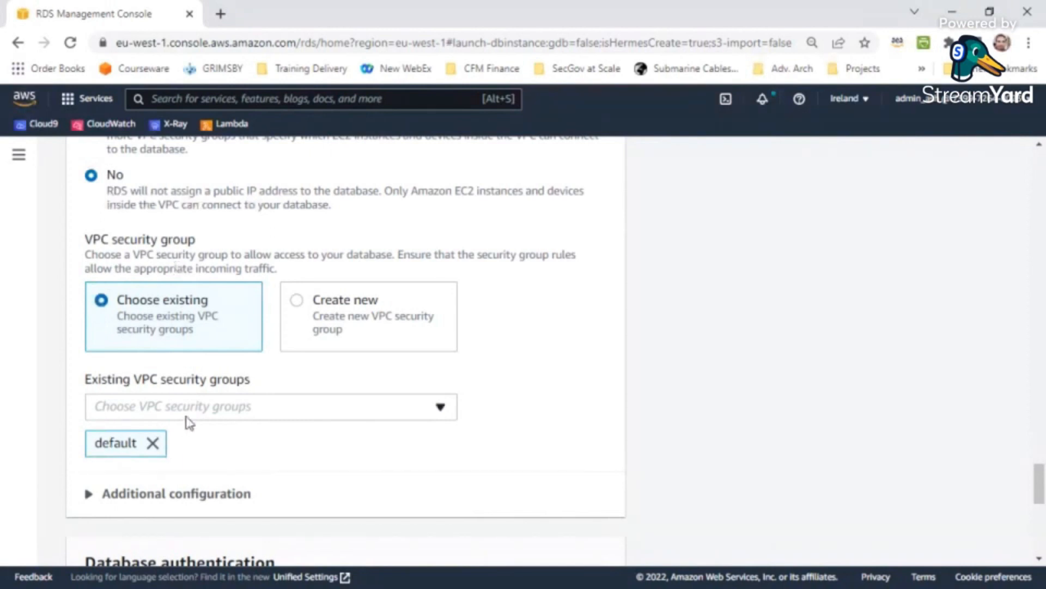
{"action": "scroll", "coordinate": [243, 410], "scroll_direction": "down", "scroll_amount": 1}
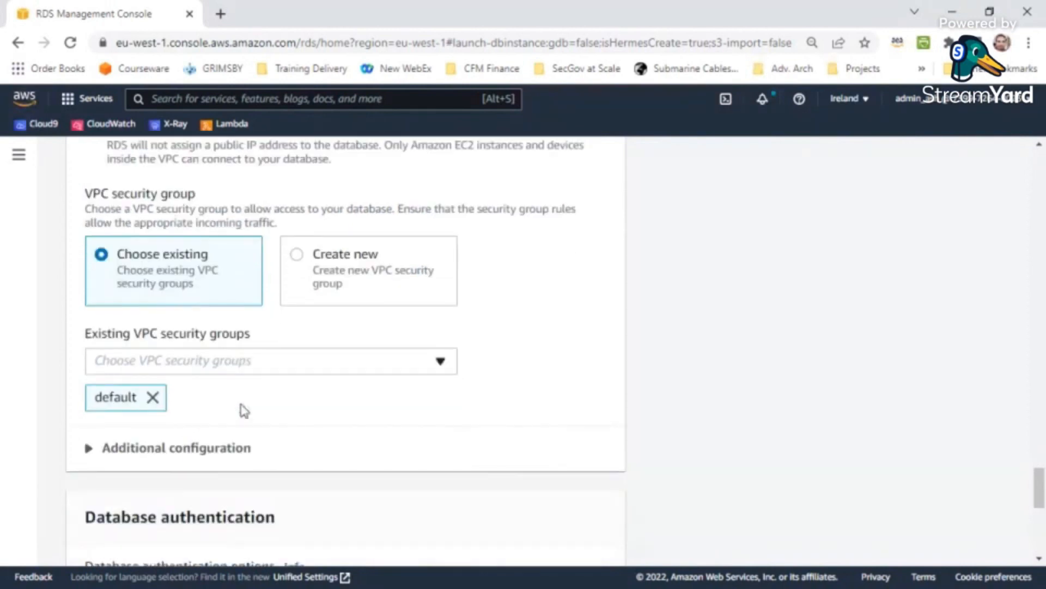
{"action": "scroll", "coordinate": [243, 409], "scroll_direction": "down", "scroll_amount": 4}
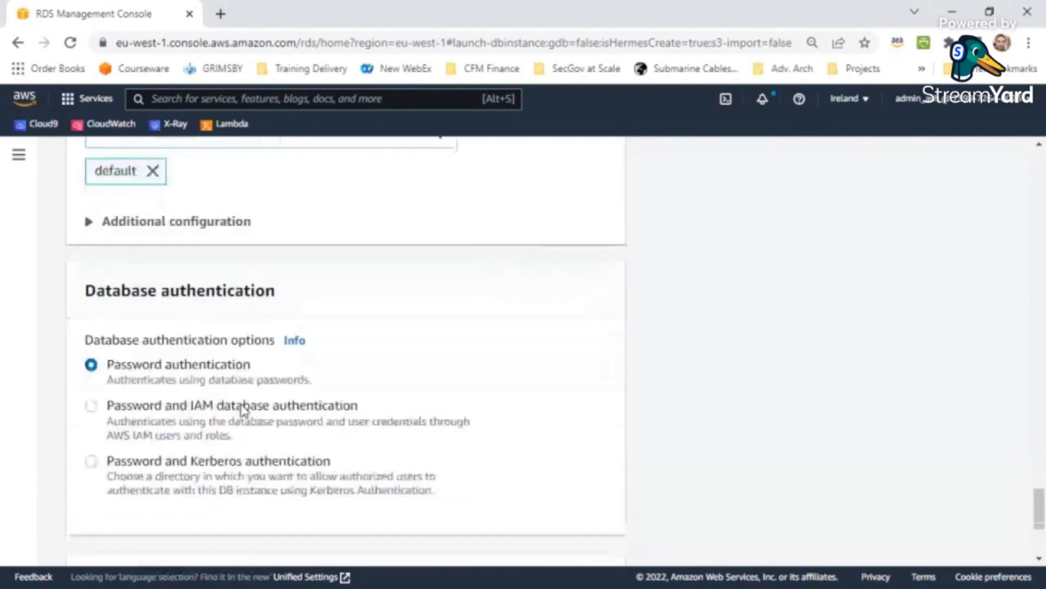
{"action": "left_click", "coordinate": [123, 223]}
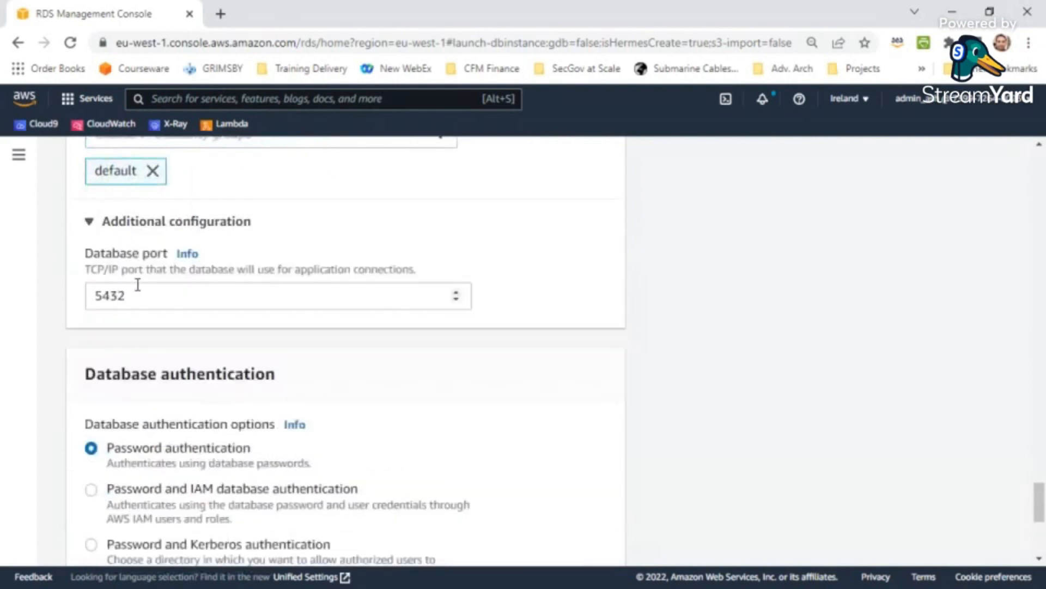
{"action": "scroll", "coordinate": [240, 344], "scroll_direction": "down", "scroll_amount": 5}
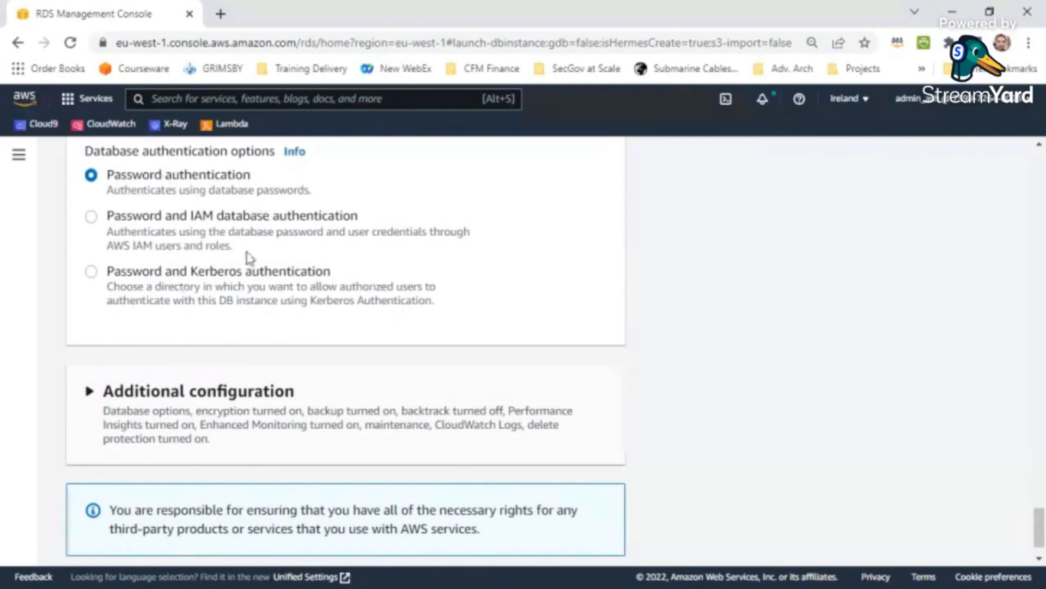
Expand the additional configuration and examine the database options, backup, encryption and Performance Insights settings.
{"action": "left_click", "coordinate": [255, 377]}
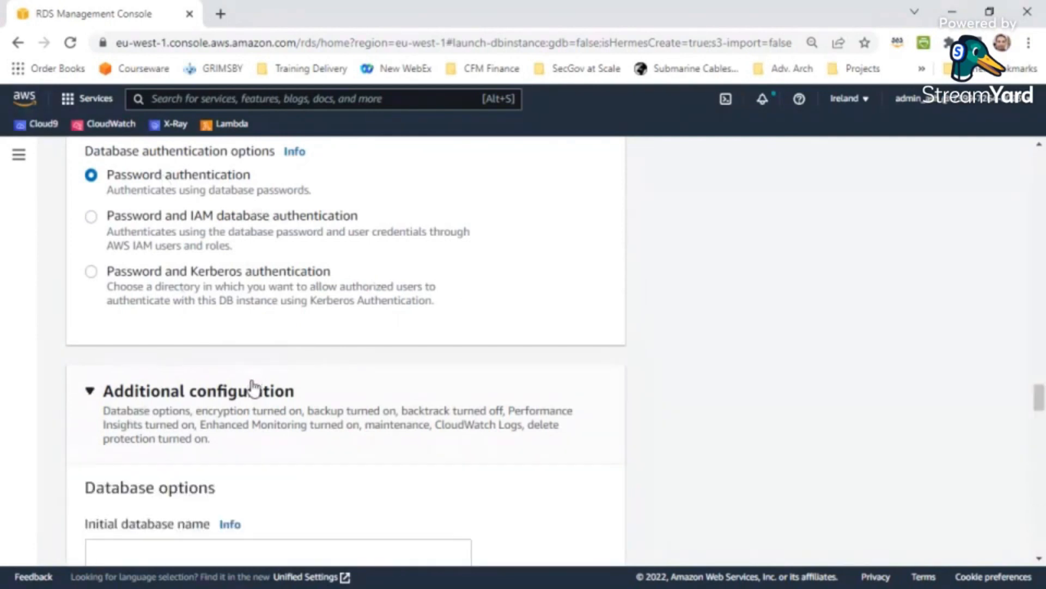
{"action": "scroll", "coordinate": [260, 388], "scroll_direction": "down", "scroll_amount": 5}
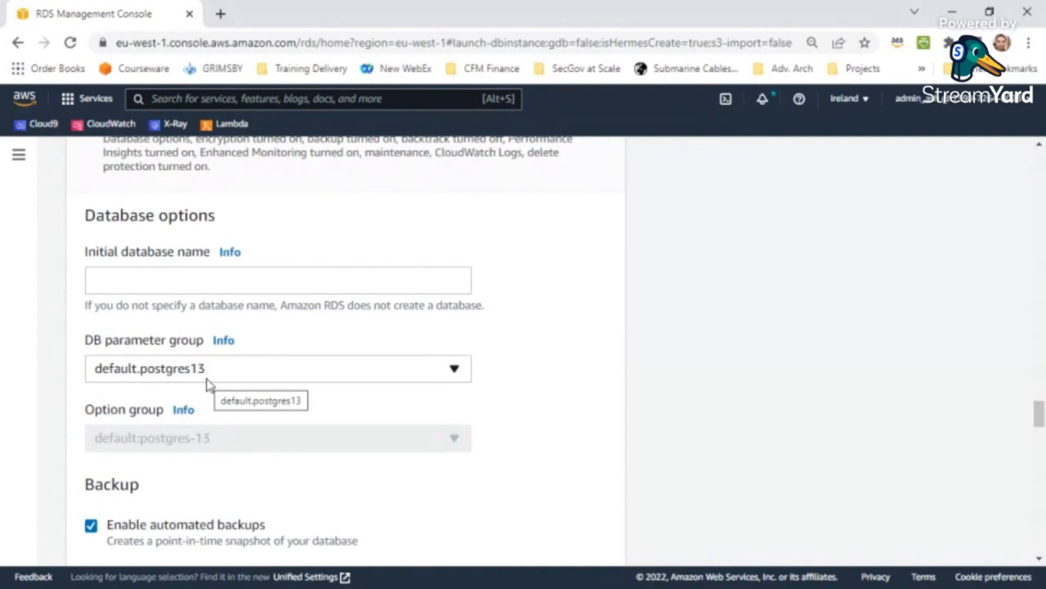
{"action": "scroll", "coordinate": [248, 381], "scroll_direction": "down", "scroll_amount": 5}
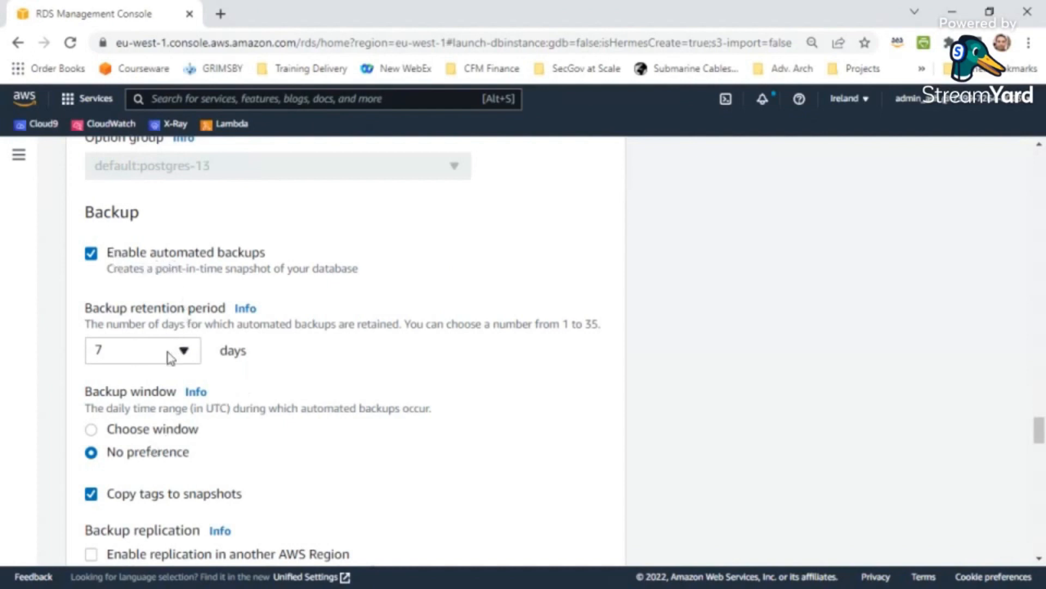
{"action": "scroll", "coordinate": [194, 361], "scroll_direction": "down", "scroll_amount": 5}
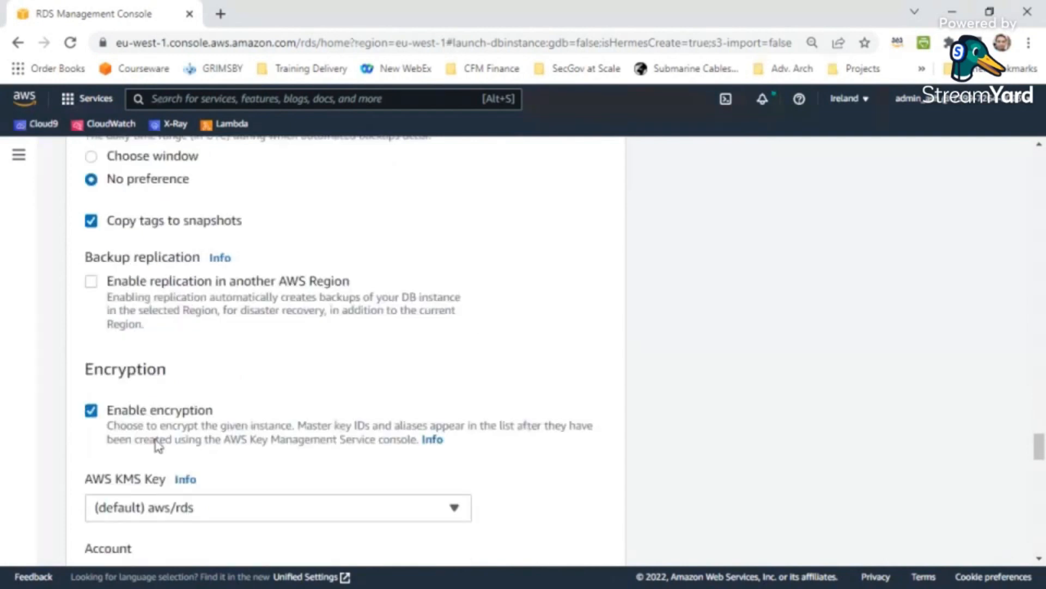
{"action": "scroll", "coordinate": [580, 444], "scroll_direction": "down", "scroll_amount": 1}
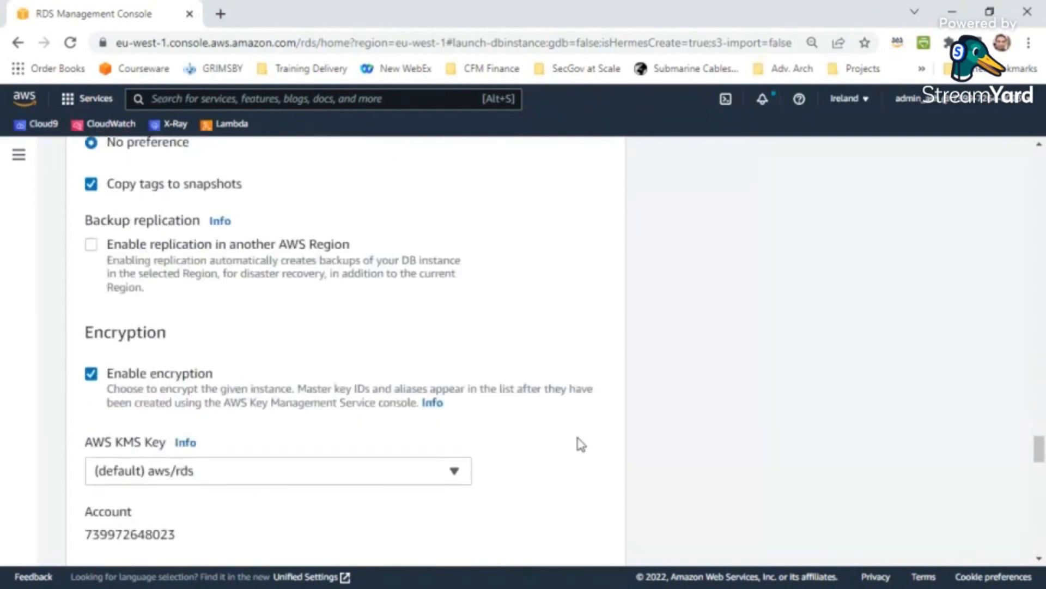
{"action": "scroll", "coordinate": [581, 445], "scroll_direction": "down", "scroll_amount": 4}
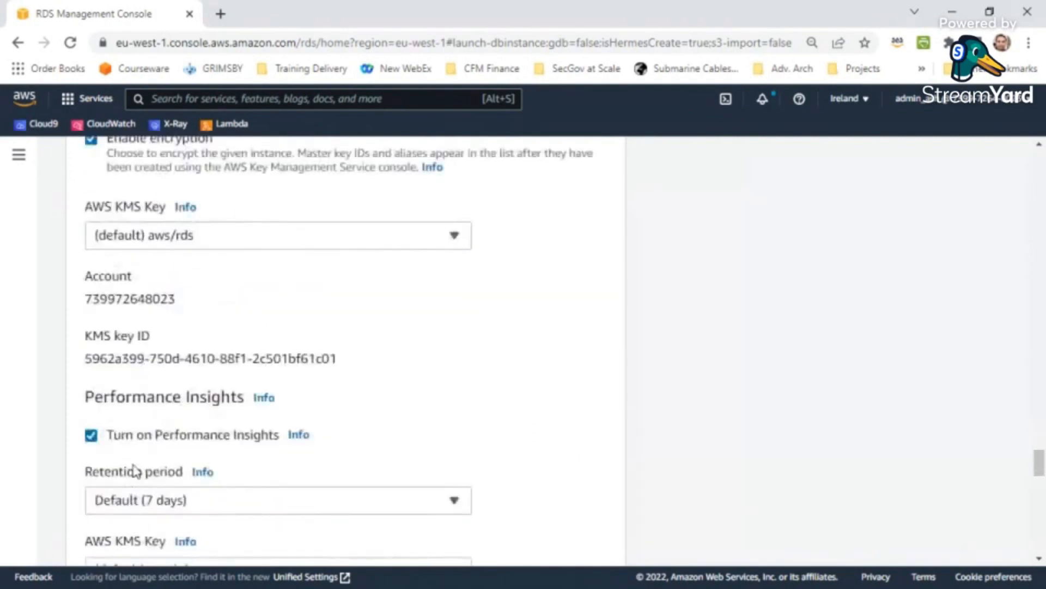
{"action": "scroll", "coordinate": [273, 432], "scroll_direction": "down", "scroll_amount": 3}
{"action": "scroll", "coordinate": [274, 433], "scroll_direction": "down", "scroll_amount": 2}
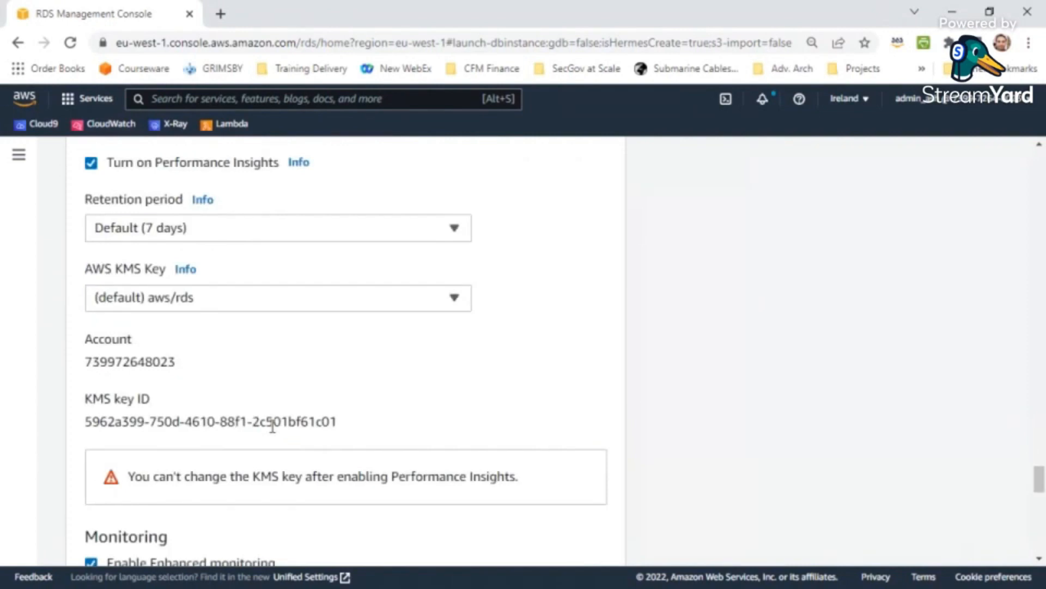
Examine the enhanced monitoring, log exports, maintenance and deletion protection settings for the new database.
{"action": "scroll", "coordinate": [272, 427], "scroll_direction": "down", "scroll_amount": 5}
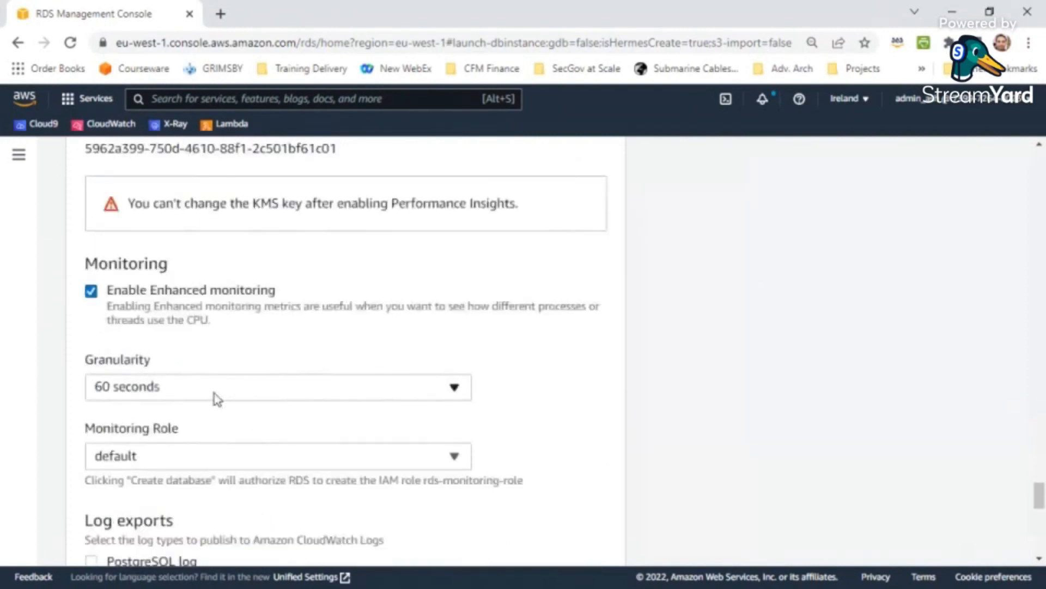
{"action": "scroll", "coordinate": [214, 396], "scroll_direction": "down", "scroll_amount": 5}
{"action": "scroll", "coordinate": [174, 256], "scroll_direction": "down", "scroll_amount": 5}
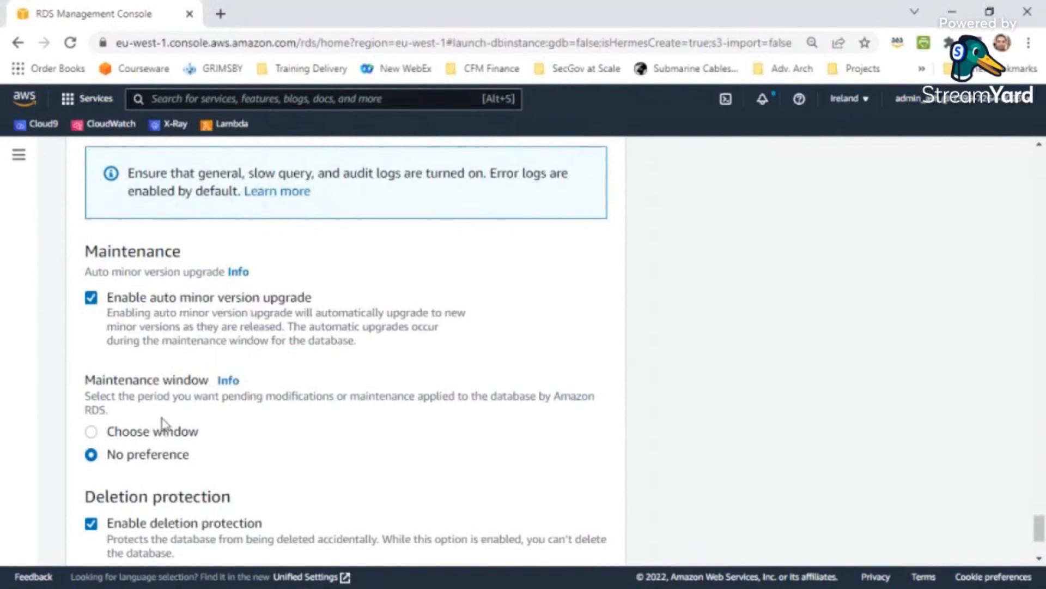
{"action": "scroll", "coordinate": [285, 416], "scroll_direction": "down", "scroll_amount": 3}
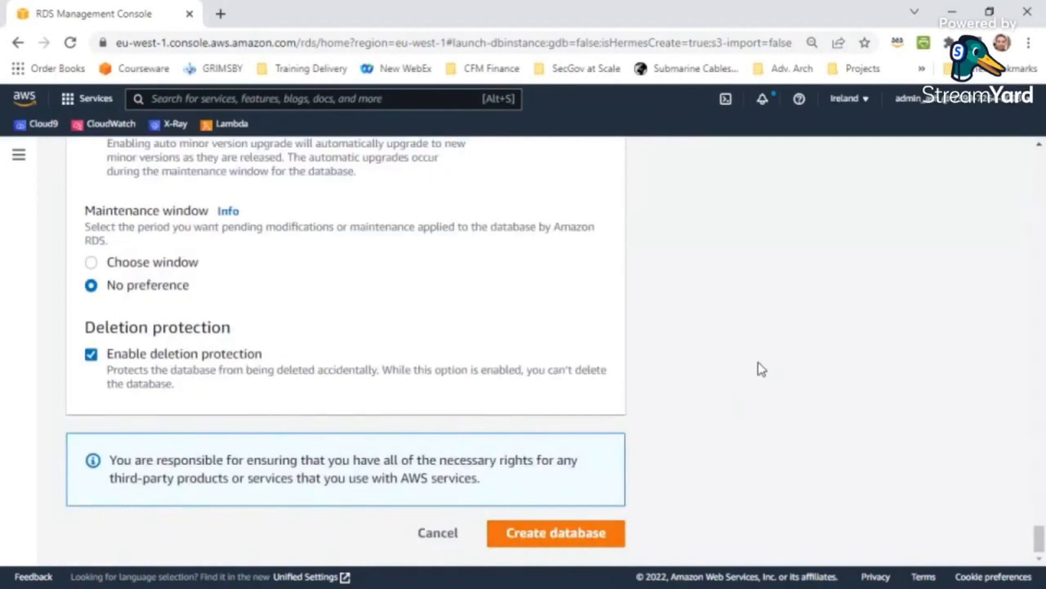
Cancel the database creation and examine all columns of the Databases list for the existing instance.
{"action": "left_click", "coordinate": [436, 534]}
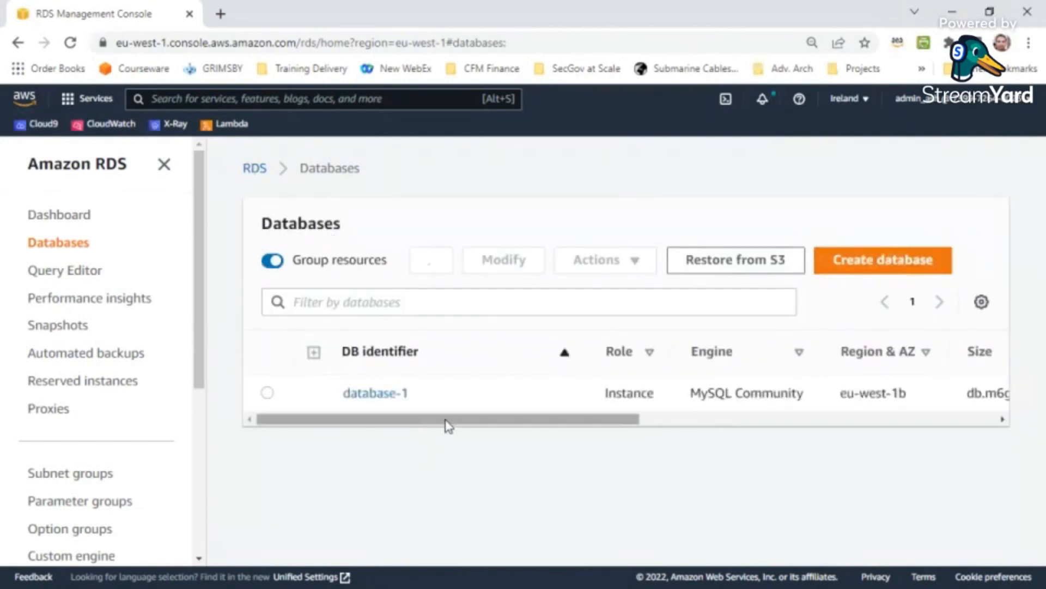
{"action": "left_click_drag", "start_coordinate": [448, 424], "coordinate": [916, 421]}
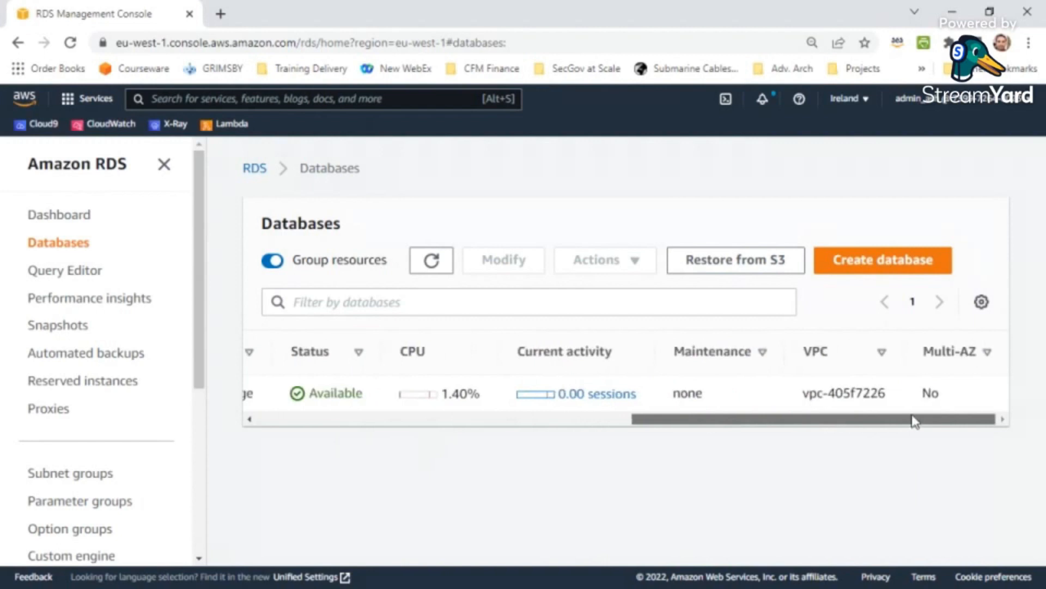
{"action": "left_click_drag", "start_coordinate": [702, 424], "coordinate": [484, 424]}
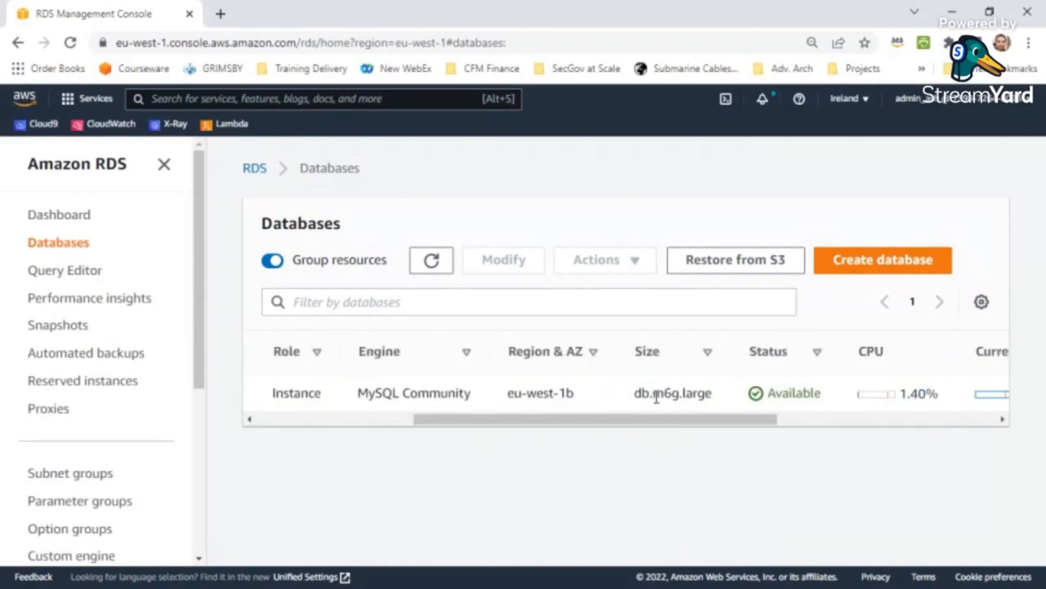
{"action": "left_click_drag", "start_coordinate": [677, 425], "coordinate": [508, 436]}
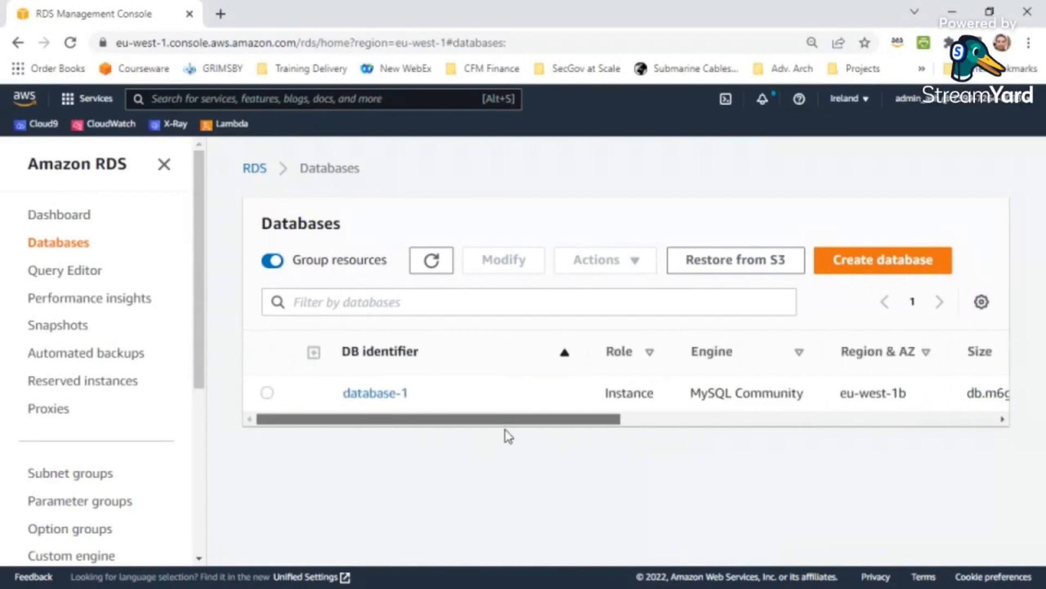
Open the details of database-1 and examine its endpoint, port, networking and security information, highlighting its Availability Zone.
{"action": "left_click", "coordinate": [367, 395]}
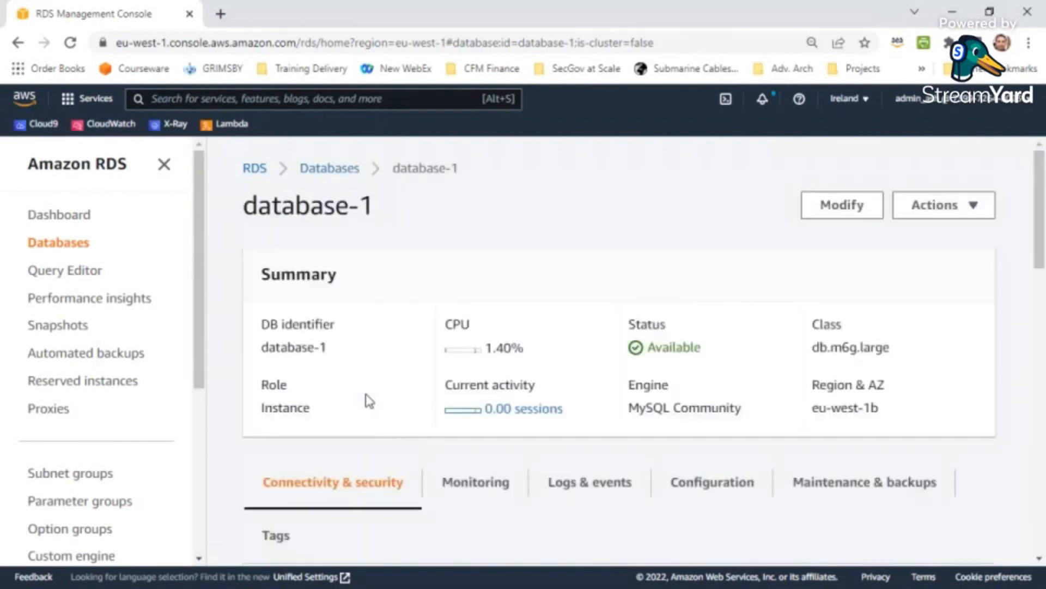
{"action": "scroll", "coordinate": [316, 256], "scroll_direction": "down", "scroll_amount": 5}
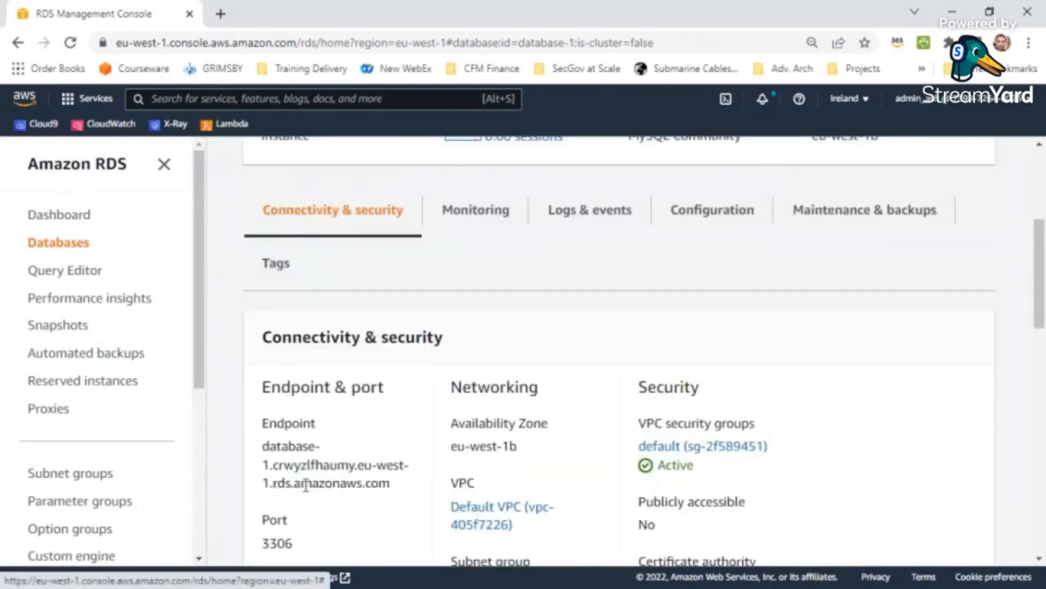
{"action": "scroll", "coordinate": [308, 487], "scroll_direction": "down", "scroll_amount": 5}
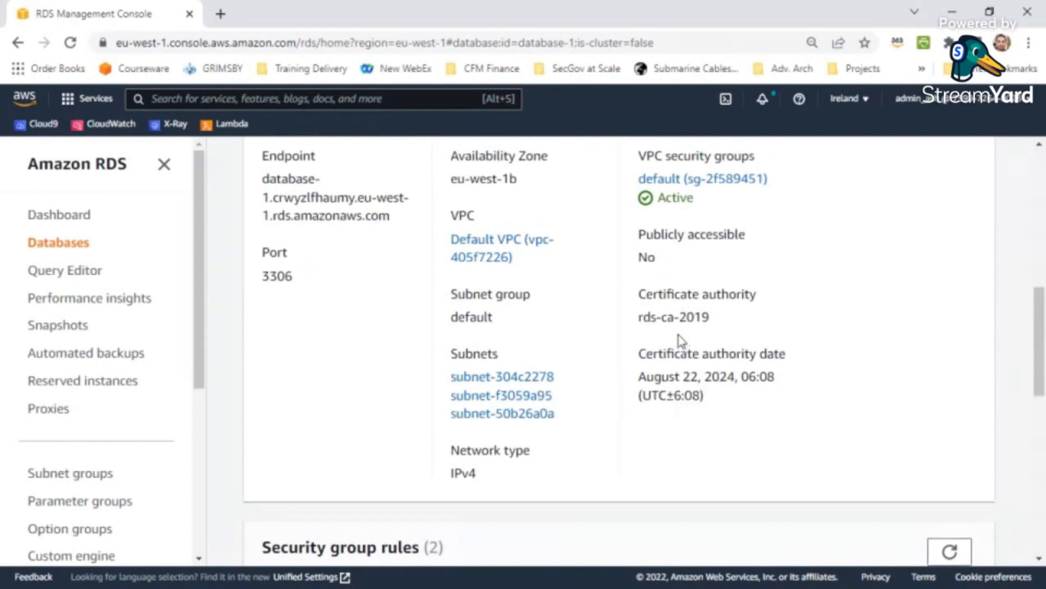
{"action": "scroll", "coordinate": [679, 341], "scroll_direction": "up", "scroll_amount": 5}
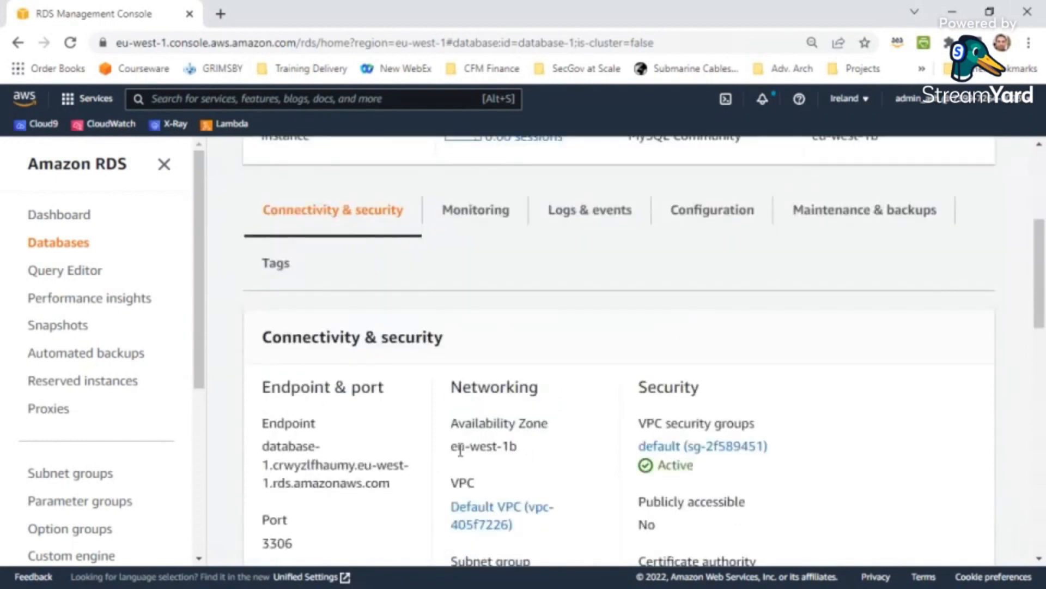
{"action": "left_click_drag", "start_coordinate": [450, 452], "coordinate": [522, 450]}
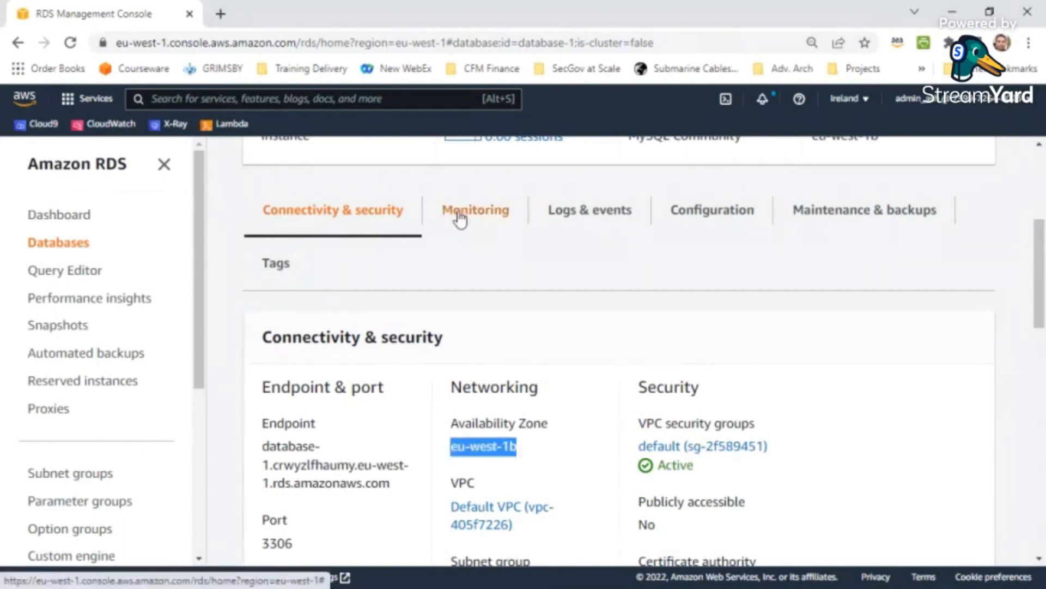
Examine the instance configuration and recommendations of database-1, and open its form for modifying the DB instance.
{"action": "left_click", "coordinate": [739, 218]}
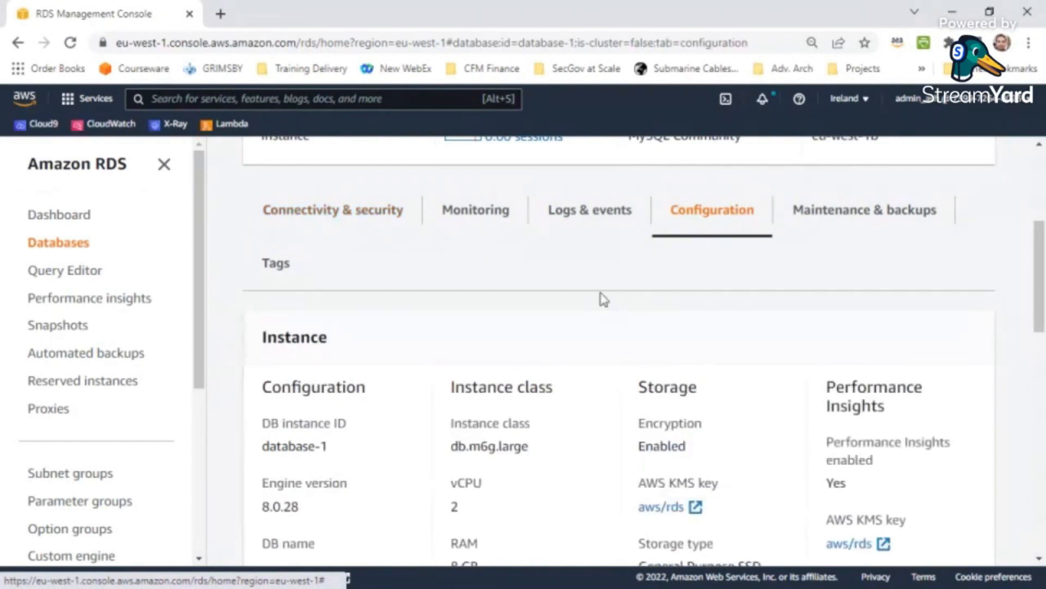
{"action": "scroll", "coordinate": [604, 299], "scroll_direction": "down", "scroll_amount": 5}
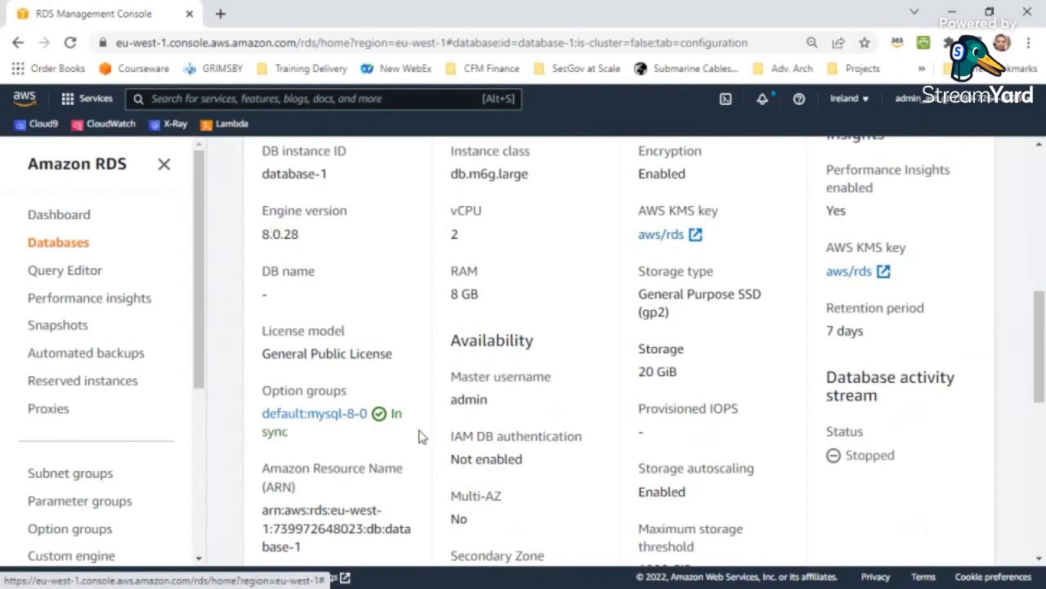
{"action": "scroll", "coordinate": [436, 442], "scroll_direction": "down", "scroll_amount": 5}
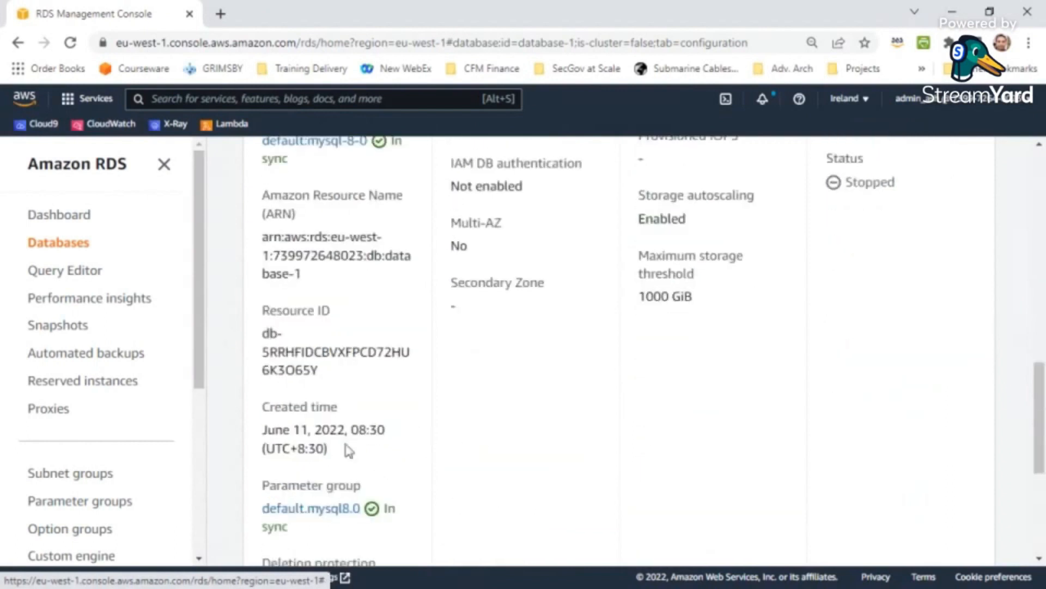
{"action": "scroll", "coordinate": [349, 450], "scroll_direction": "down", "scroll_amount": 5}
{"action": "scroll", "coordinate": [408, 479], "scroll_direction": "down", "scroll_amount": 1}
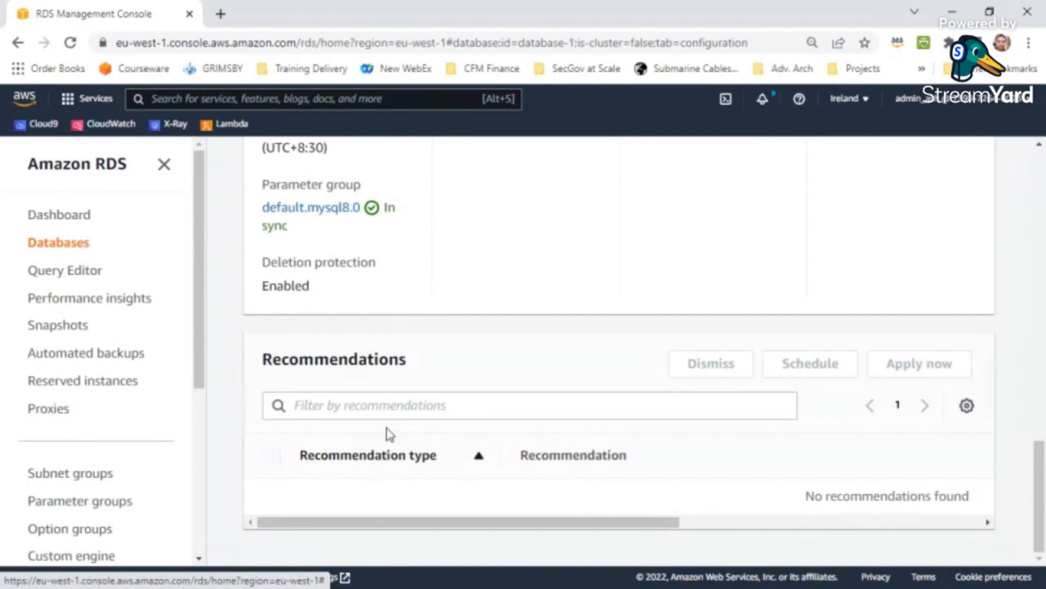
{"action": "left_click_drag", "start_coordinate": [1041, 484], "coordinate": [1037, 188]}
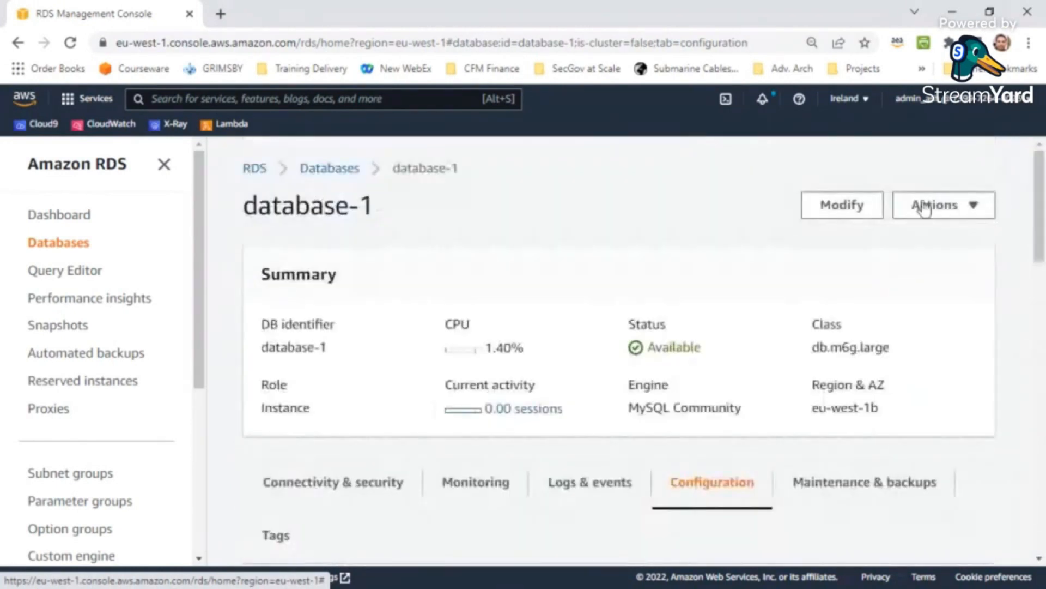
{"action": "left_click", "coordinate": [884, 211]}
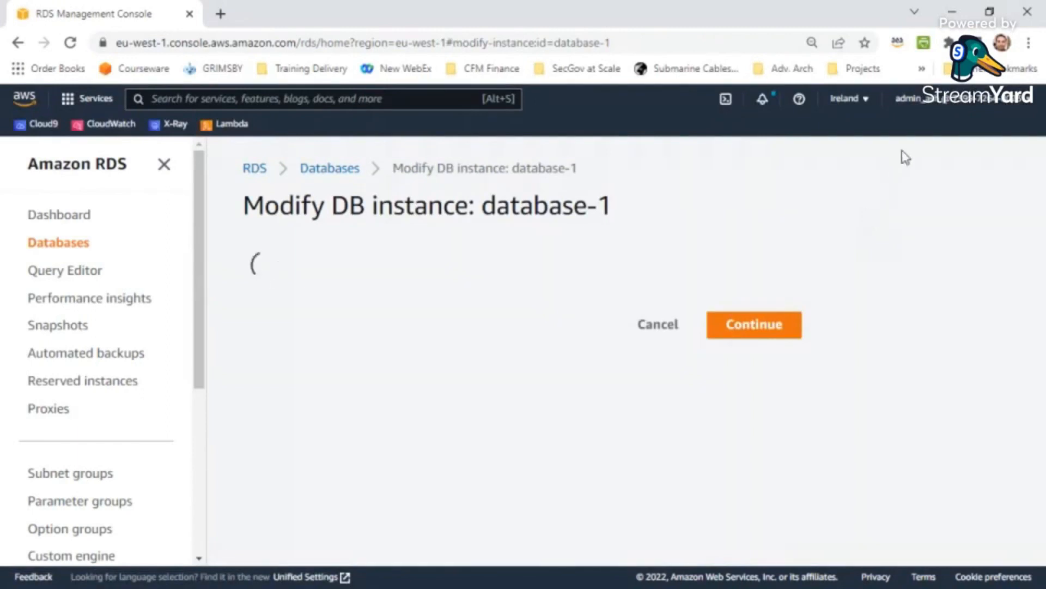
{"action": "left_click", "coordinate": [961, 13]}
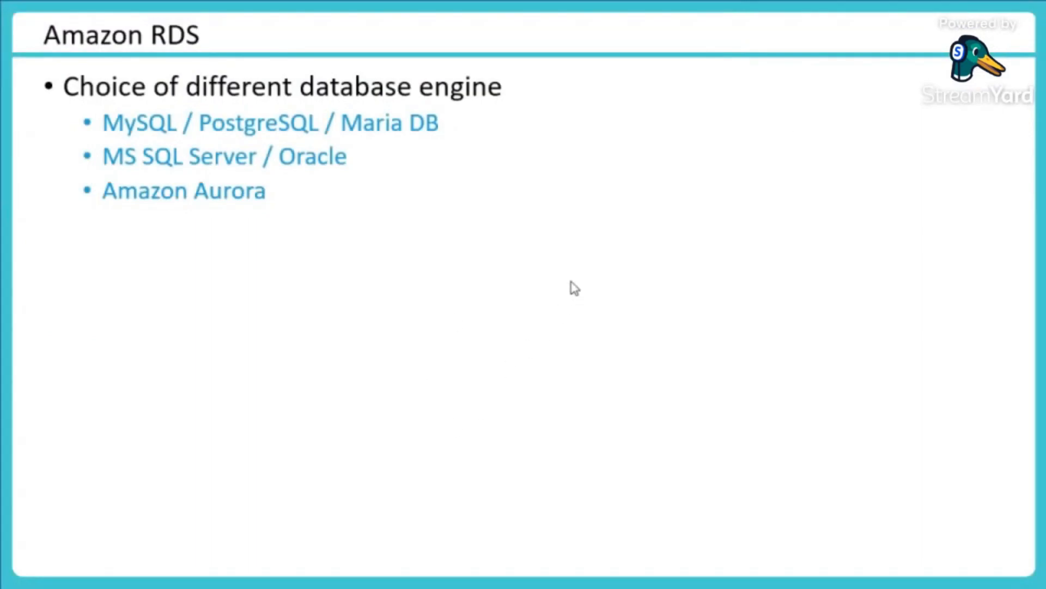
{"action": "left_click", "coordinate": [336, 258]}
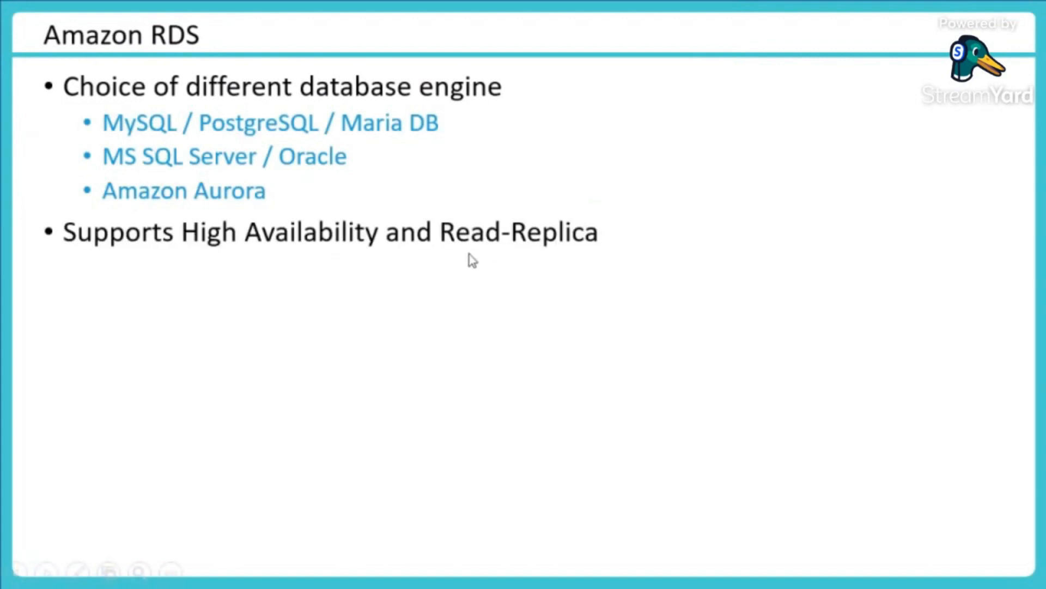
{"action": "left_click", "coordinate": [286, 326]}
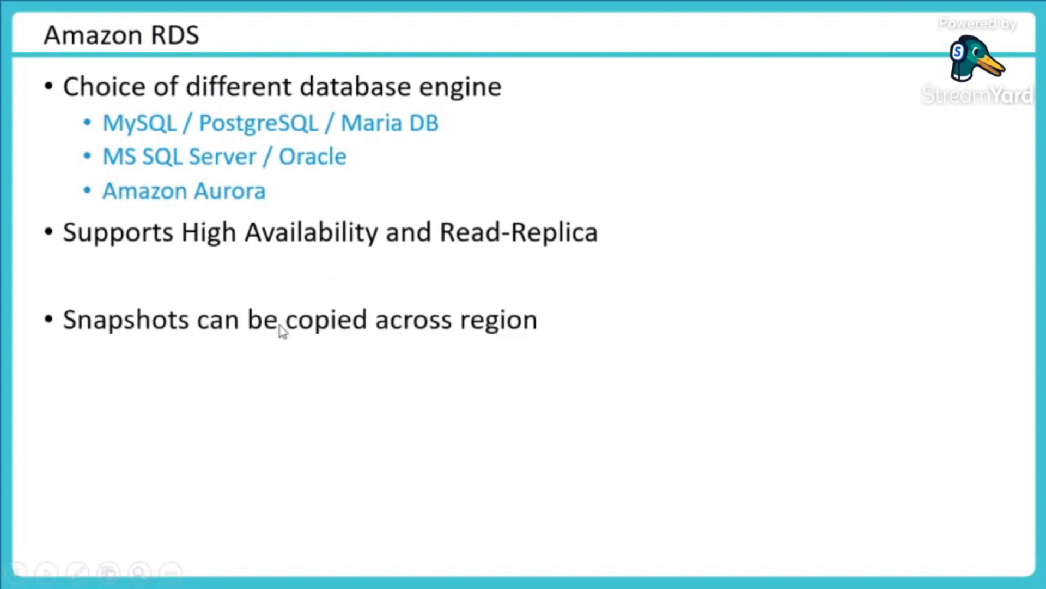